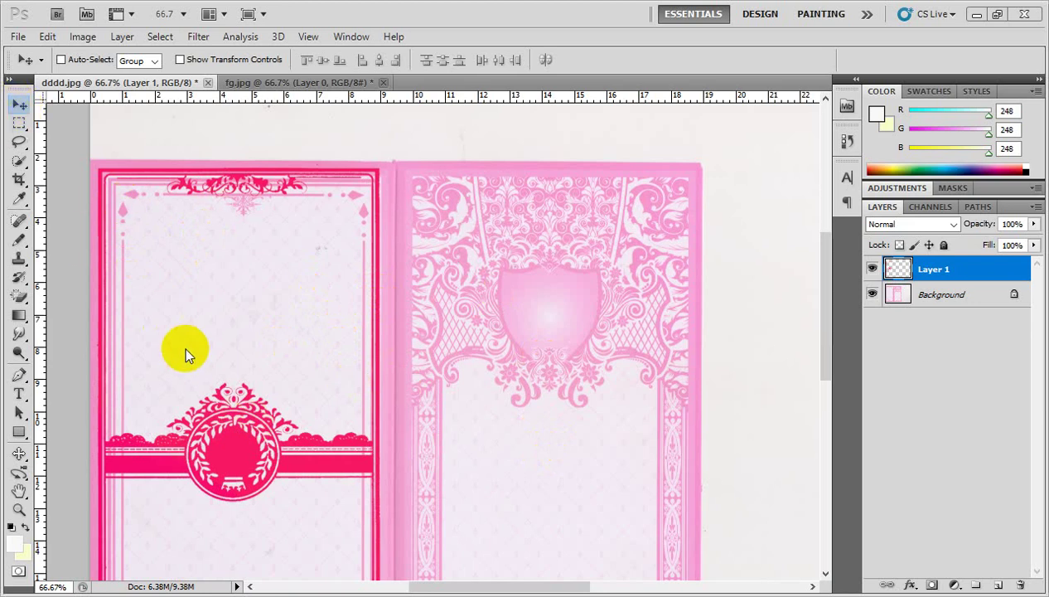
# Step: Copy Layer 1's medallion band and border artwork onto the right panel as Layer 1 copy
pyautogui.scroll(-3, 346, 379)
pyautogui.scroll(-1, 336, 382)
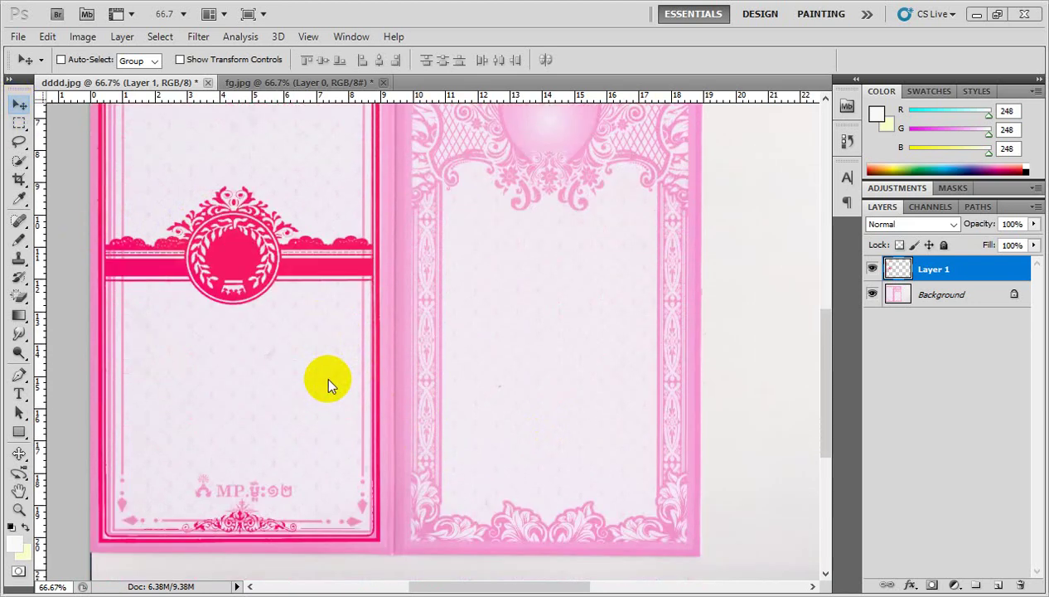
pyautogui.scroll(-1, 328, 381)
pyautogui.scroll(2, 367, 418)
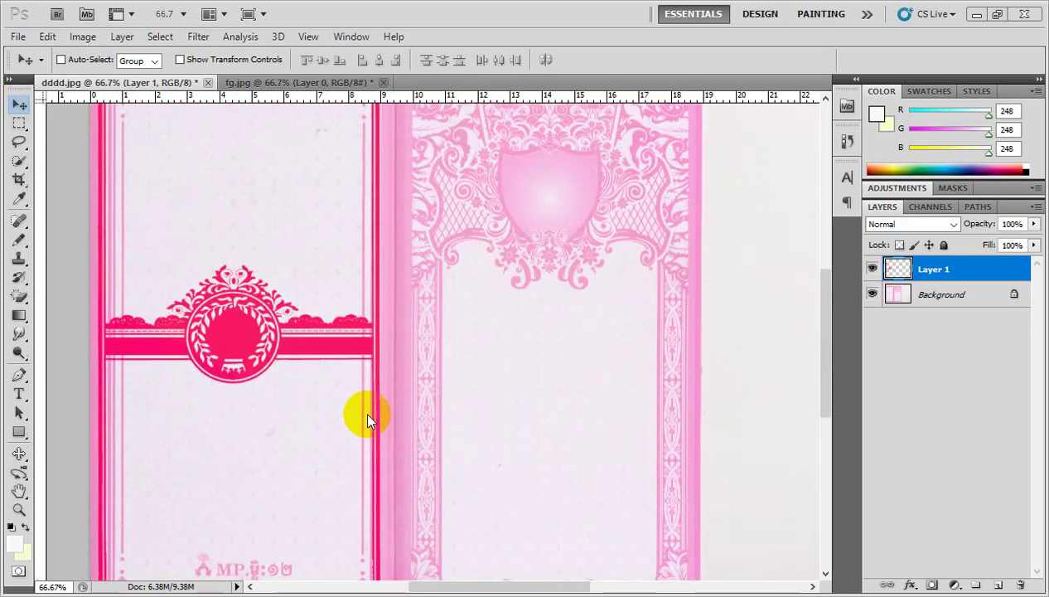
pyautogui.scroll(1, 367, 418)
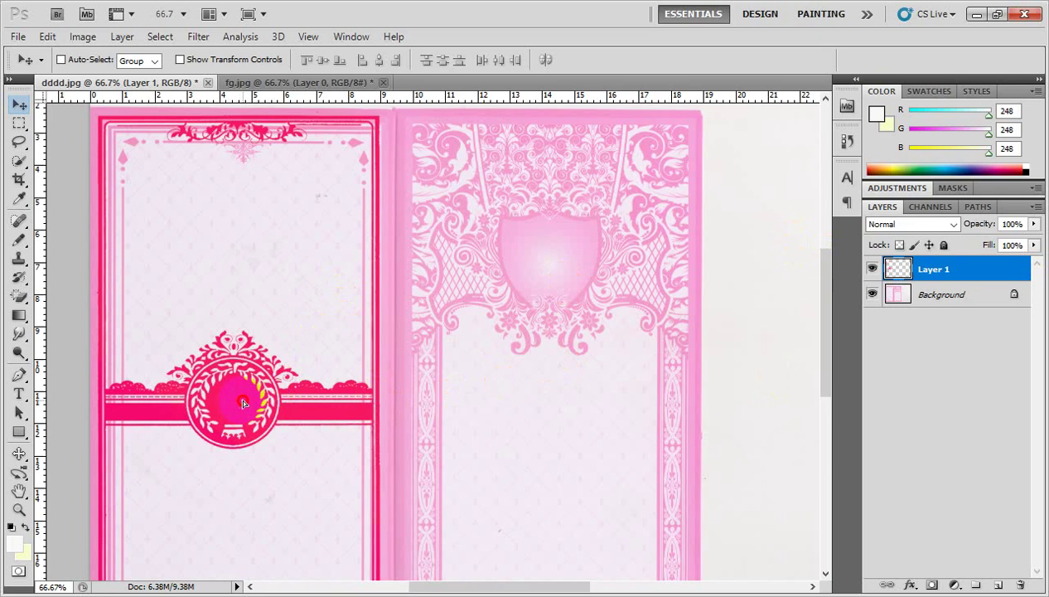
pyautogui.moveTo(240, 403); pyautogui.dragTo(551, 409)
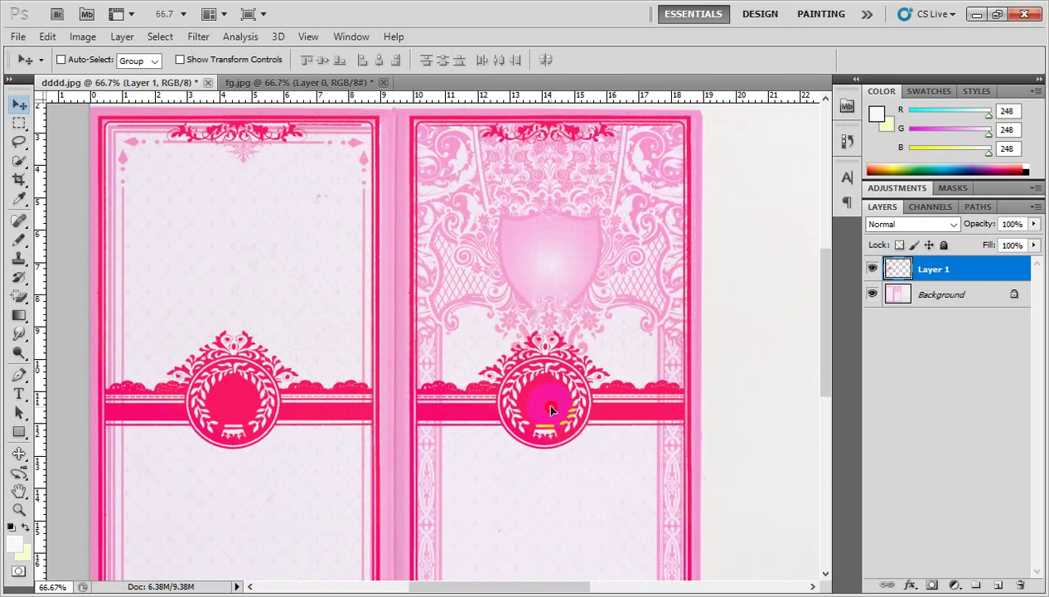
pyautogui.moveTo(551, 410); pyautogui.dragTo(553, 409)
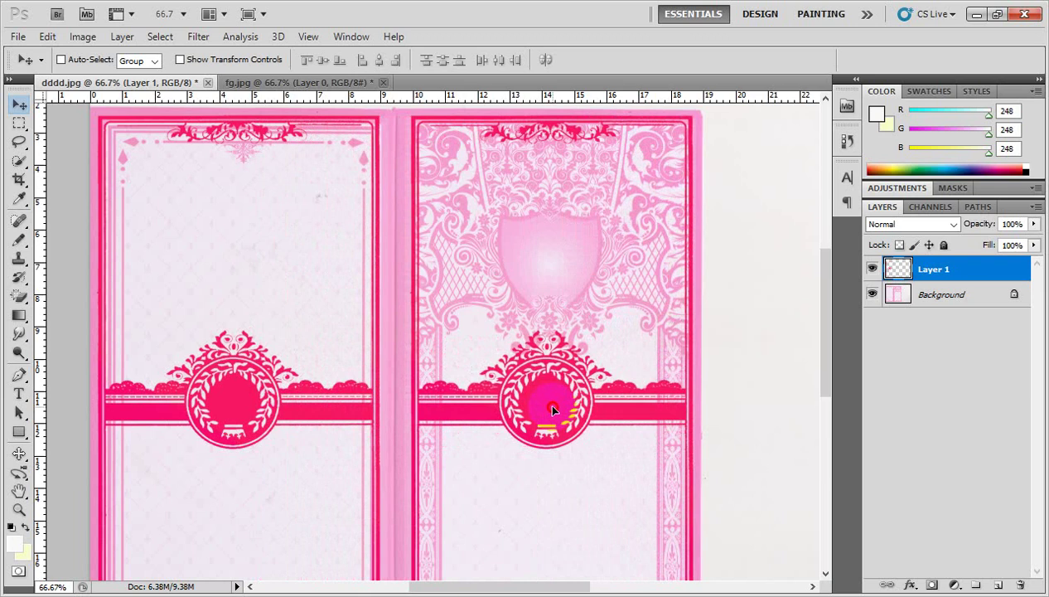
pyautogui.hotkey('ctrl', 'j')
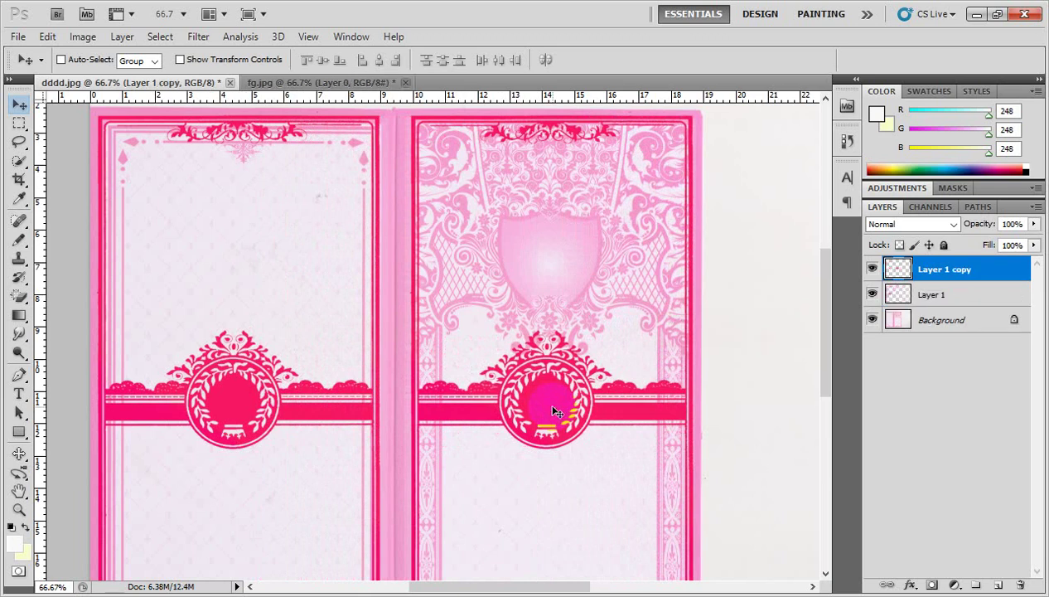
pyautogui.scroll(-1, 613, 323)
pyautogui.scroll(-3, 590, 327)
pyautogui.scroll(-1, 630, 497)
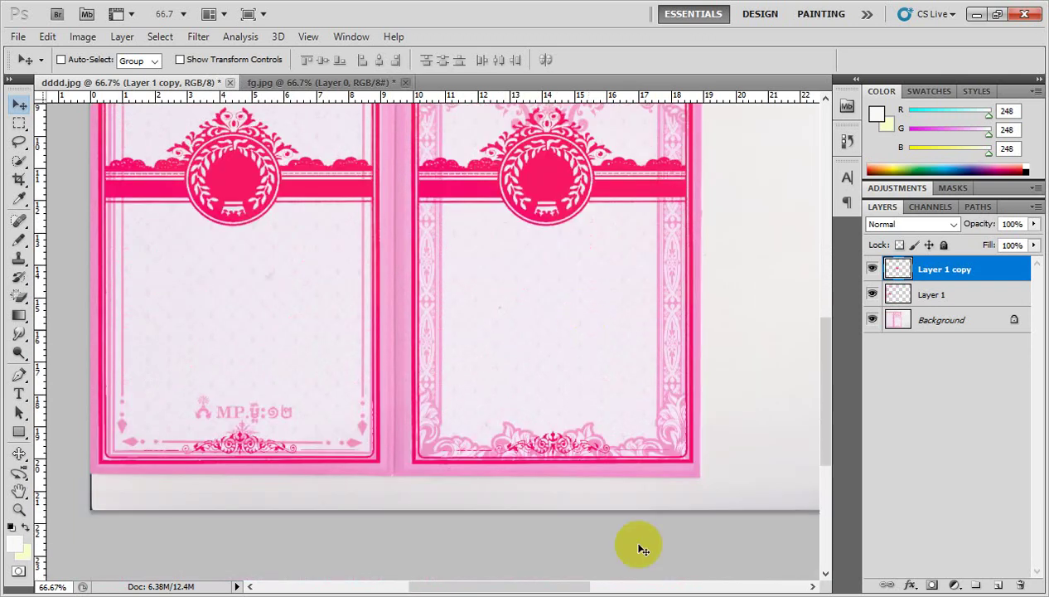
pyautogui.scroll(3, 480, 448)
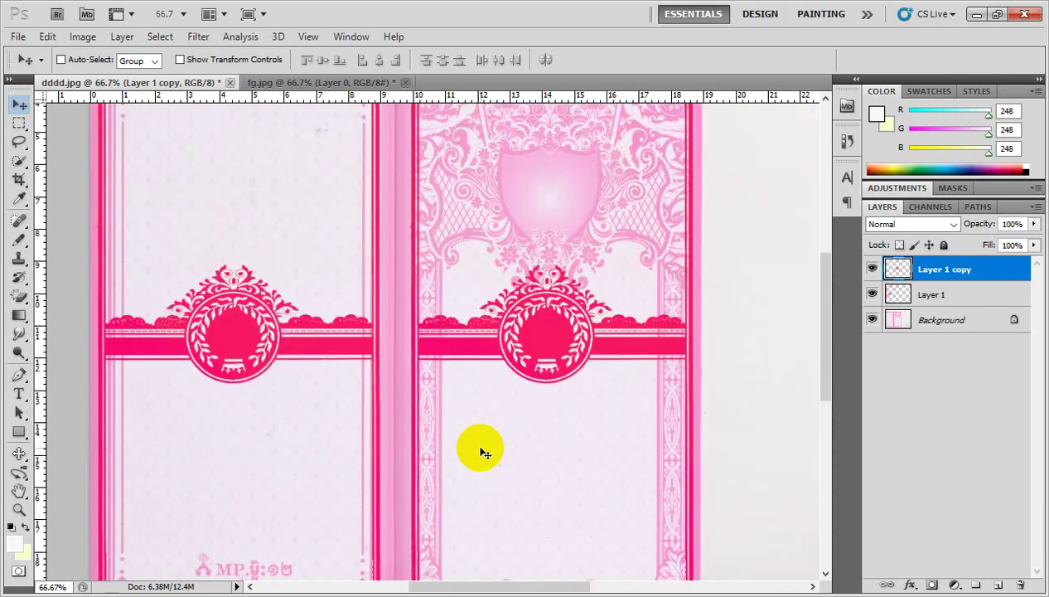
pyautogui.scroll(3, 484, 450)
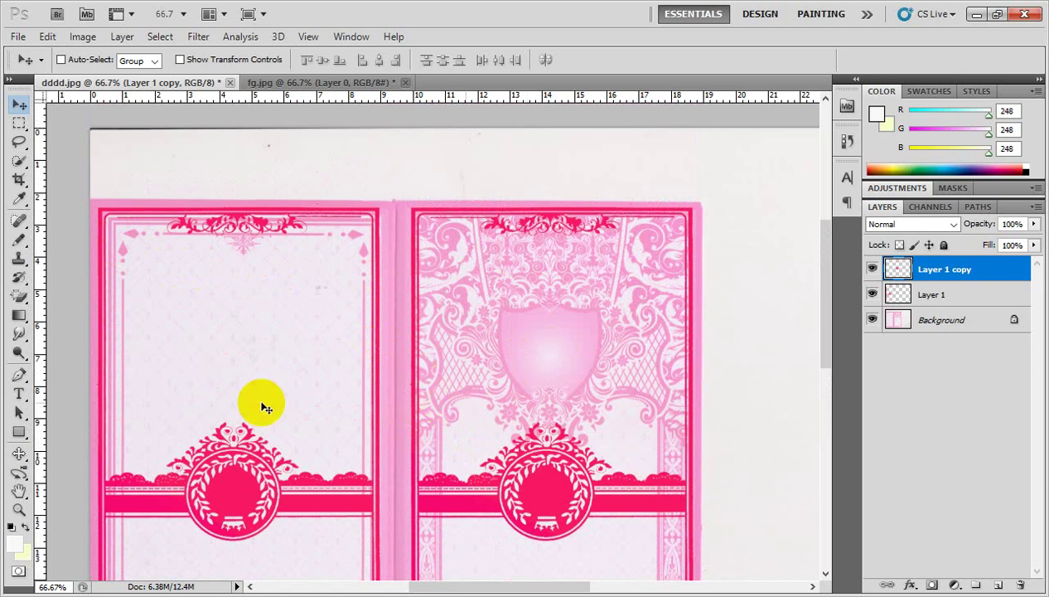
pyautogui.scroll(-5, 428, 388)
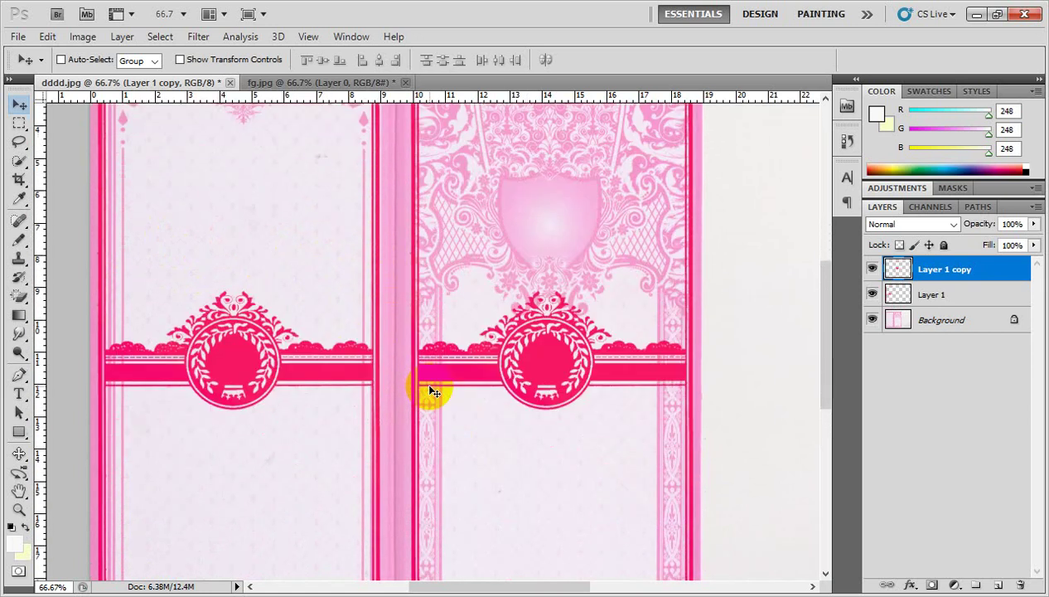
pyautogui.scroll(-2, 292, 440)
pyautogui.scroll(4, 402, 423)
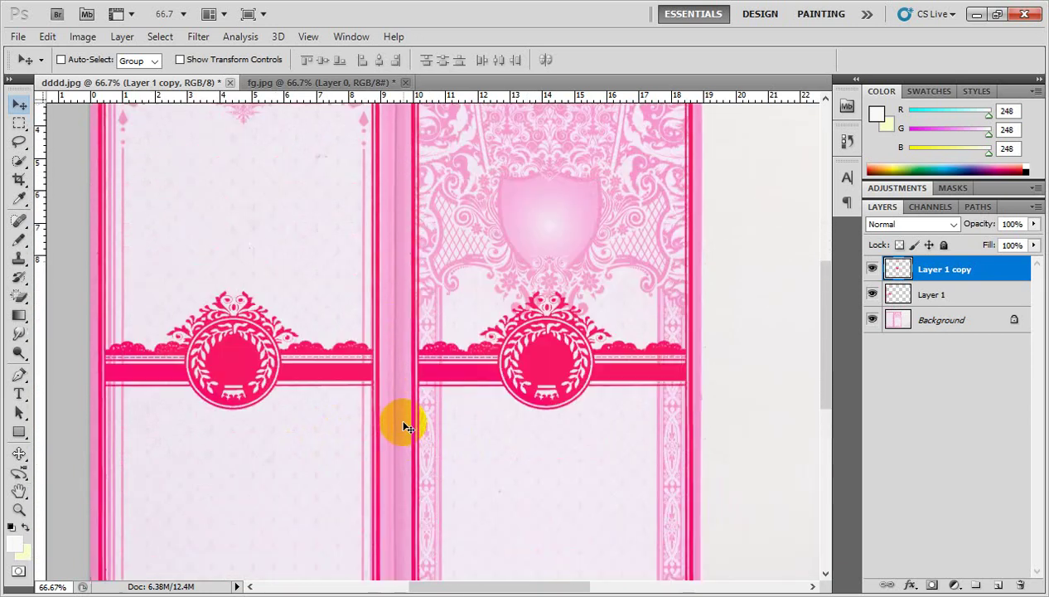
pyautogui.scroll(1, 402, 423)
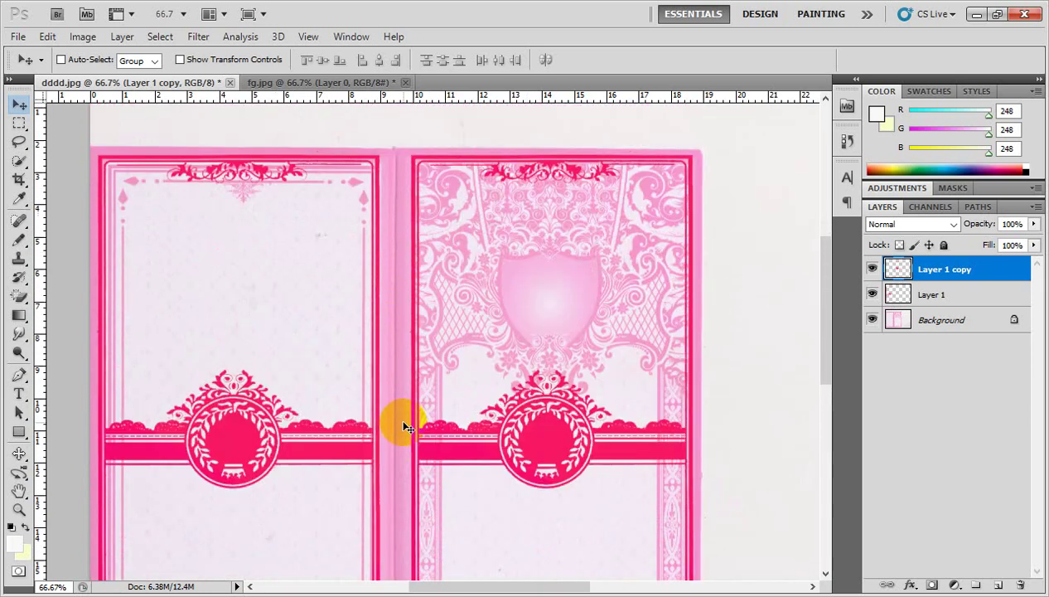
pyautogui.click(871, 320)
pyautogui.scroll(-2, 438, 342)
pyautogui.scroll(-2, 439, 344)
pyautogui.scroll(2, 439, 344)
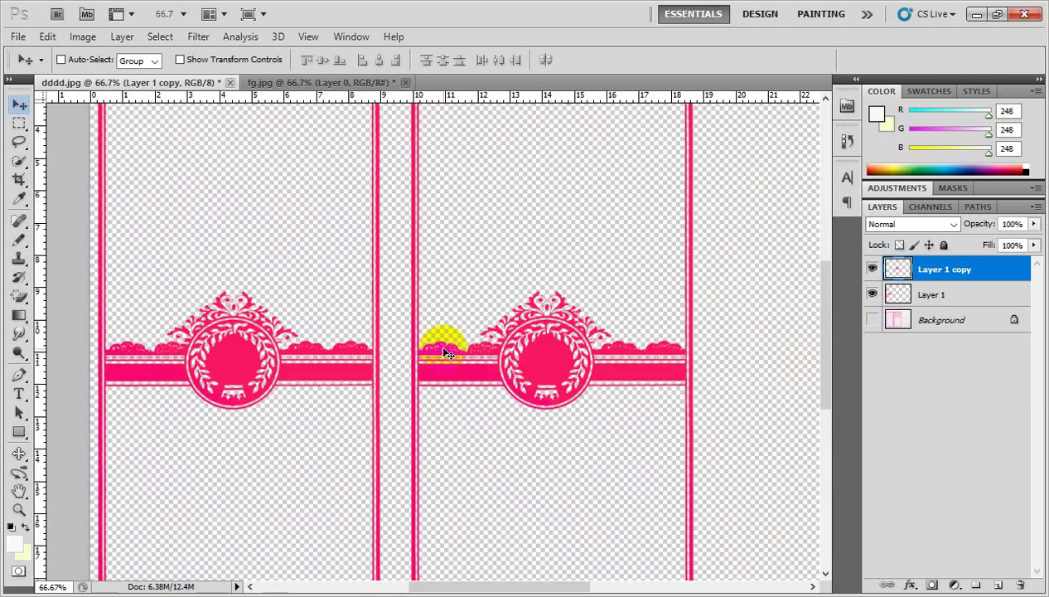
pyautogui.click(872, 320)
pyautogui.scroll(1, 433, 339)
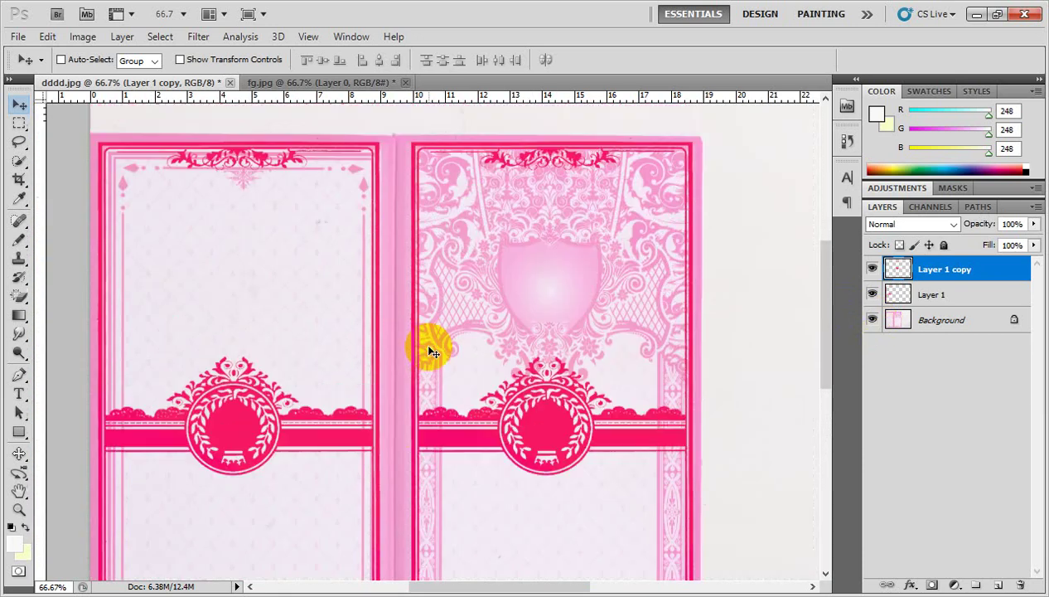
pyautogui.scroll(3, 432, 348)
pyautogui.scroll(-2, 431, 348)
pyautogui.scroll(2, 406, 352)
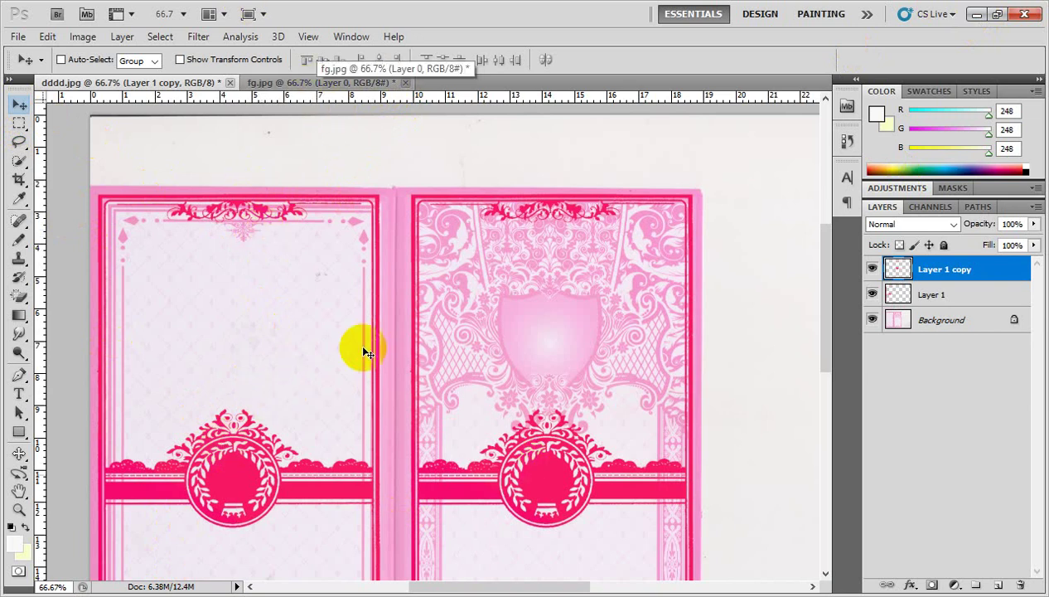
# Step: Minimize Photoshop and drag the sach knong file from the desktop toward Photoshop
pyautogui.click(976, 14)
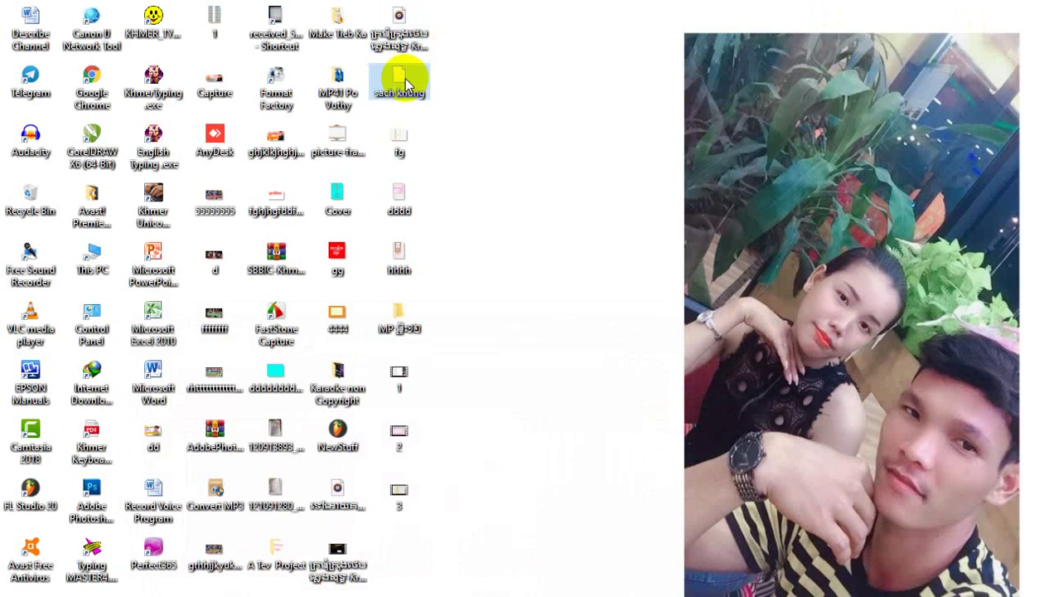
pyautogui.moveTo(396, 81)
pyautogui.mouseDown()
pyautogui.moveTo(295, 245)
pyautogui.moveTo(236, 590)
pyautogui.moveTo(248, 590)
pyautogui.moveTo(386, 352)
pyautogui.mouseUp()
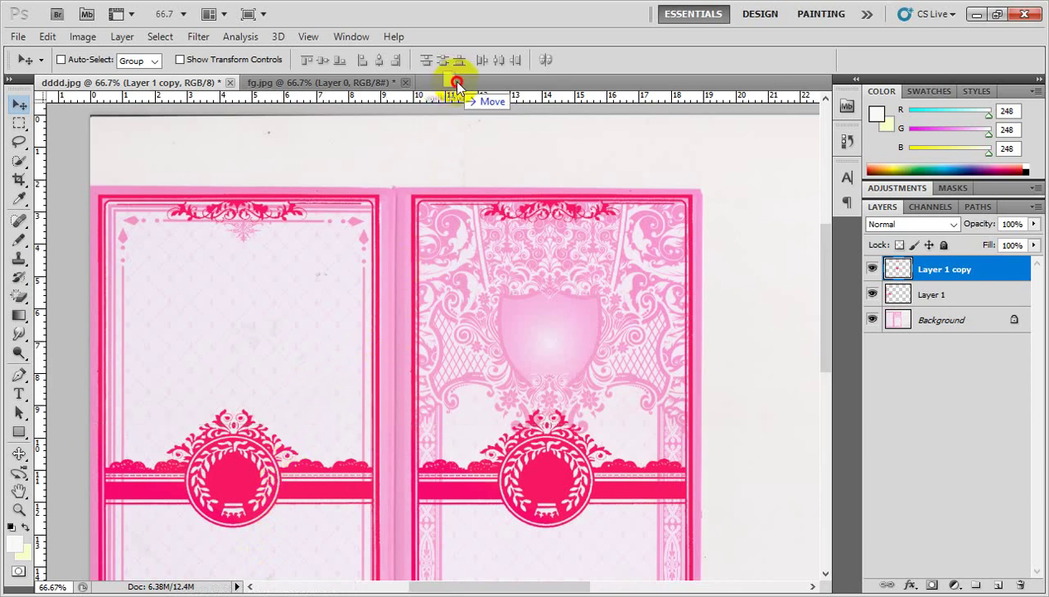
# Step: Drop sach knong.psd onto Photoshop's tab bar to open it as a third document
pyautogui.moveTo(386, 351)
pyautogui.mouseDown()
pyautogui.moveTo(466, 78)
pyautogui.moveTo(488, 80)
pyautogui.moveTo(479, 83)
pyautogui.mouseUp()
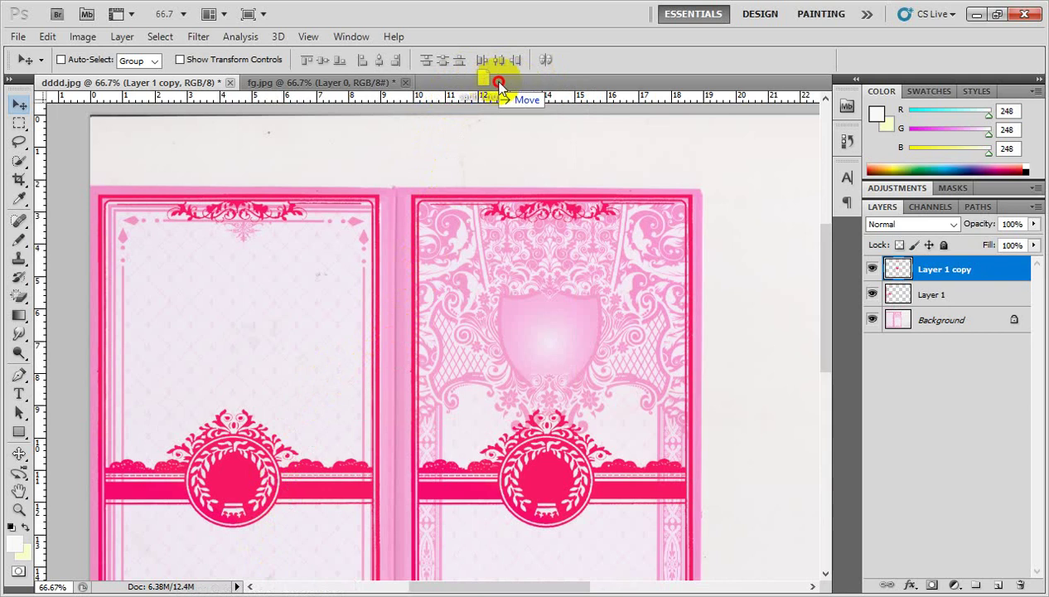
pyautogui.moveTo(478, 83); pyautogui.dragTo(477, 82)
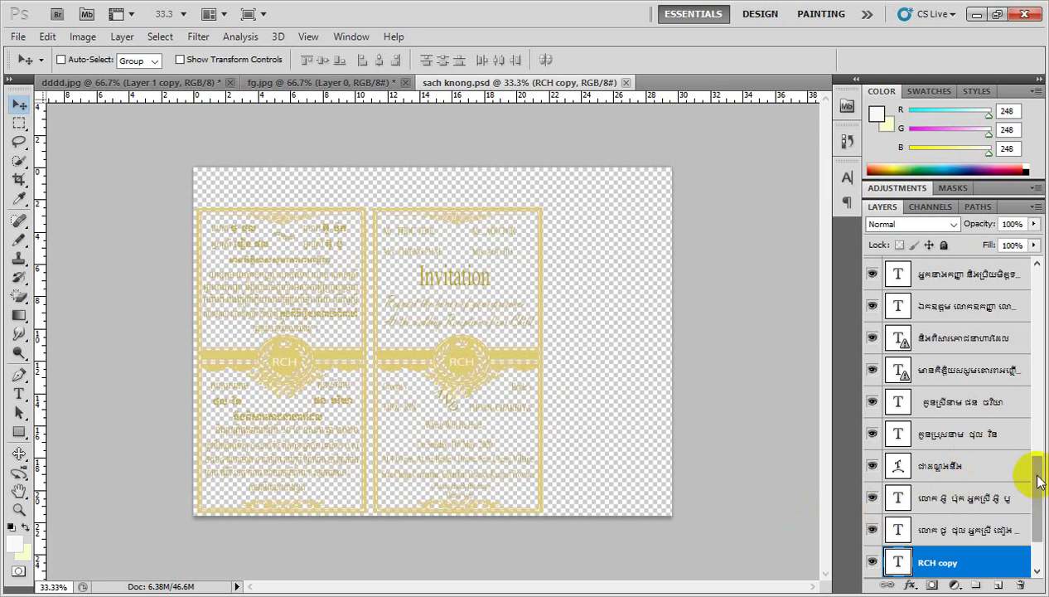
# Step: Hide the gold frame borders layer in sach knong.psd
pyautogui.moveTo(1036, 468); pyautogui.dragTo(1034, 489)
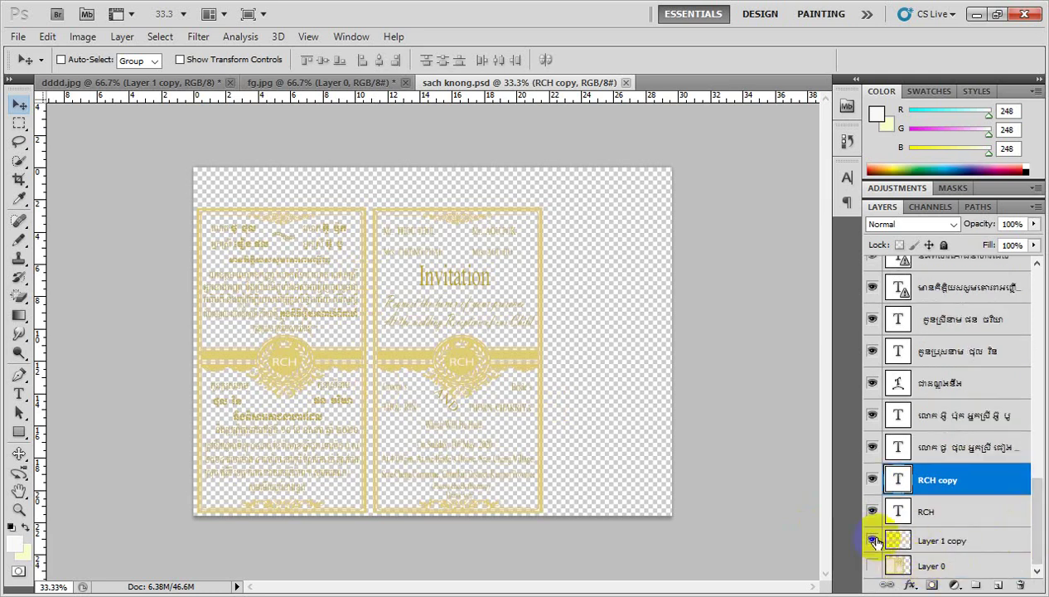
pyautogui.click(872, 540)
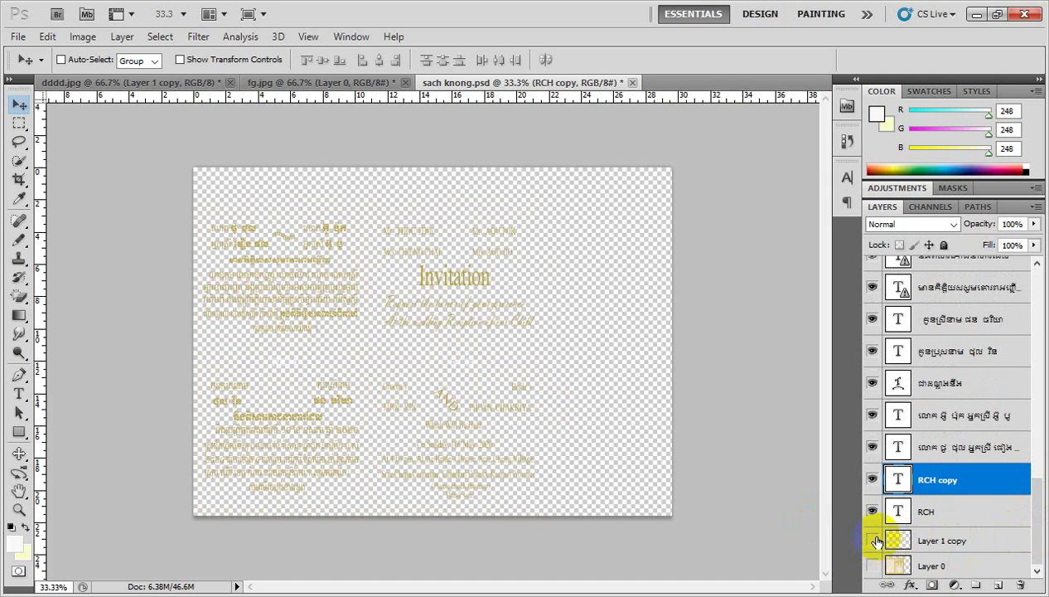
pyautogui.click(872, 540)
pyautogui.click(872, 540)
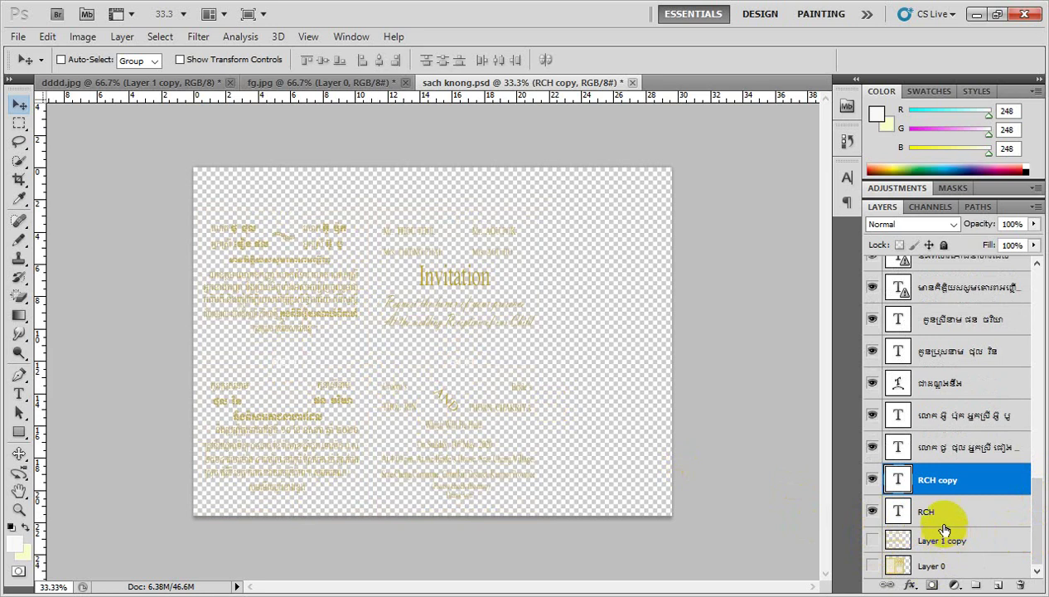
pyautogui.click(873, 539)
pyautogui.click(872, 539)
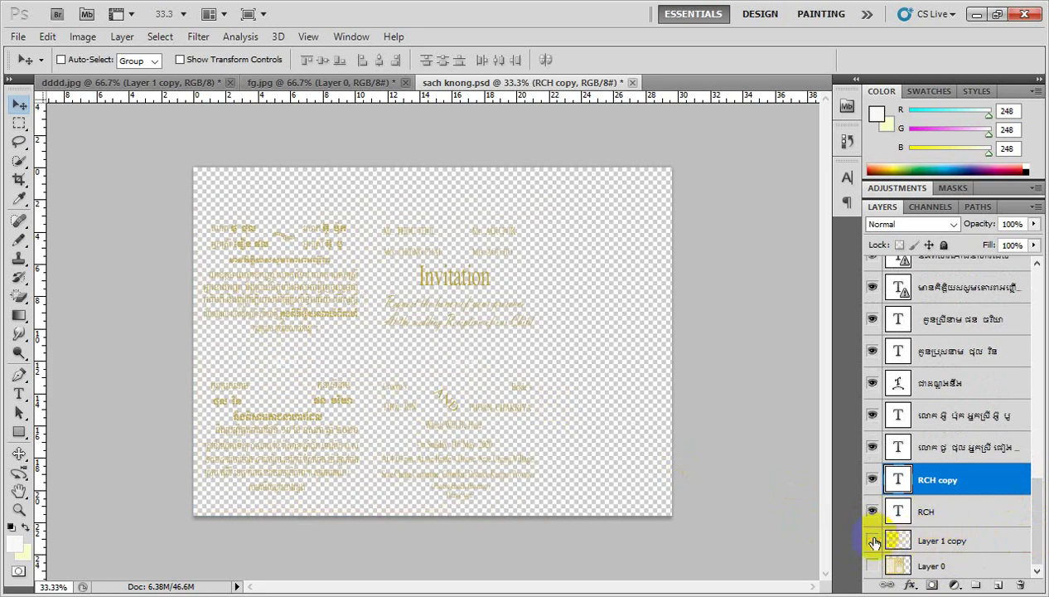
# Step: Select all text layers from RCH to the top and drag them toward the dddd.jpg tab
pyautogui.click(938, 516)
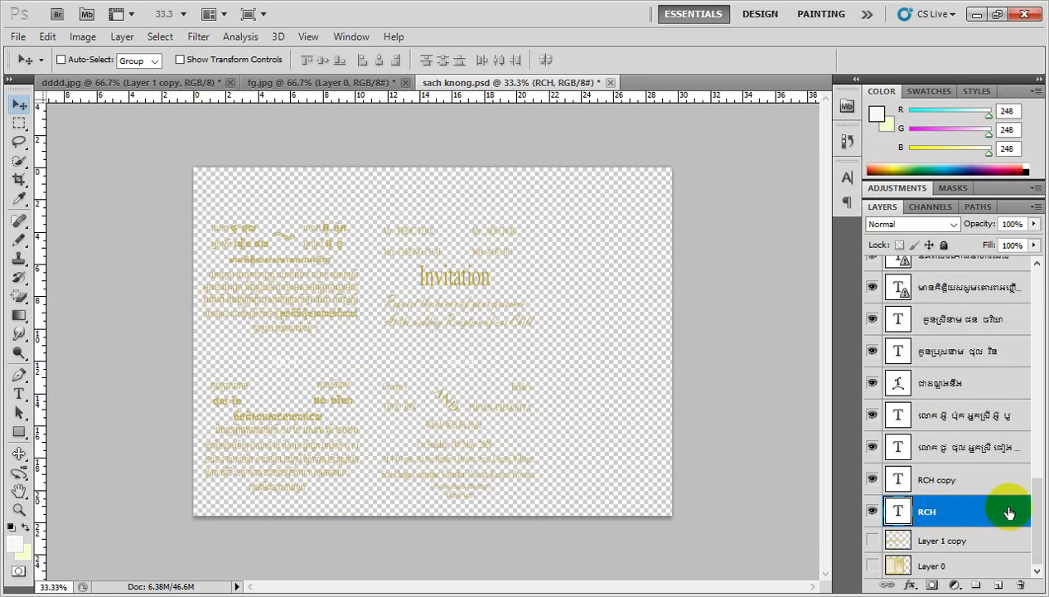
pyautogui.moveTo(1036, 498); pyautogui.dragTo(1028, 277)
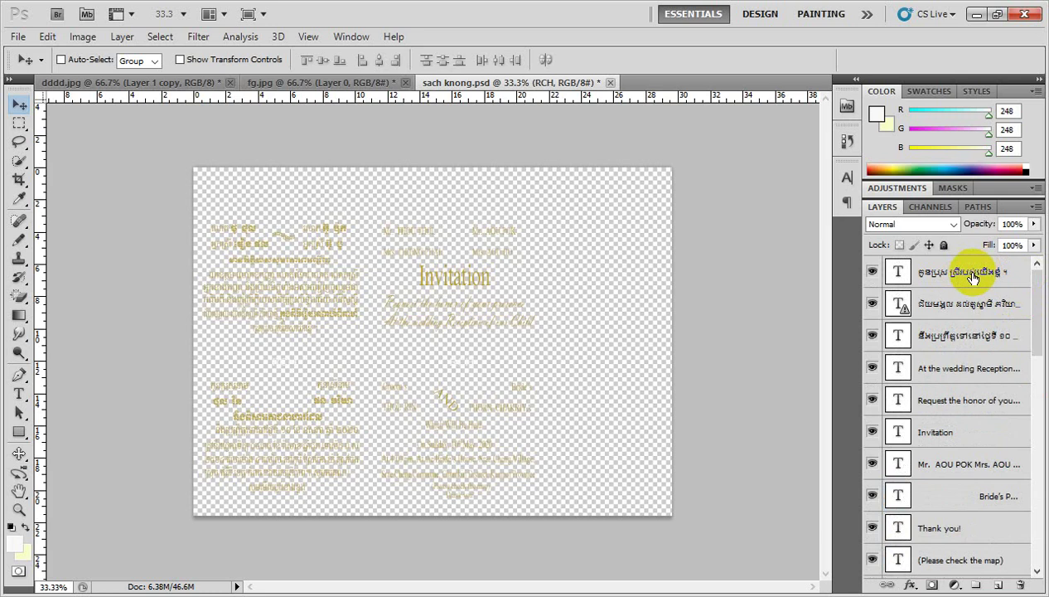
pyautogui.keyDown('shift'); pyautogui.click(972, 273); pyautogui.keyUp('shift')
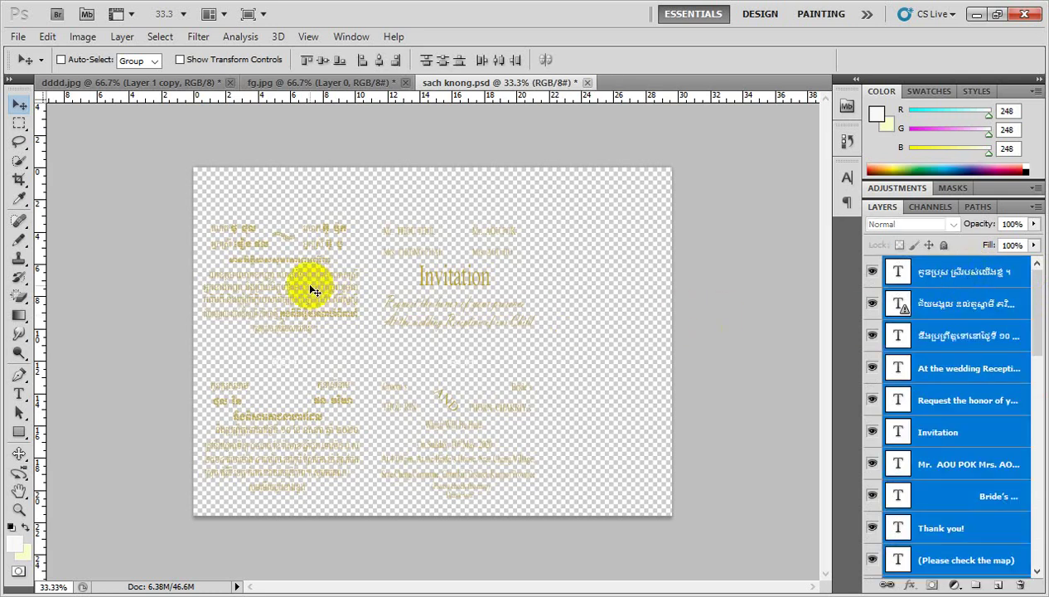
pyautogui.moveTo(311, 289); pyautogui.dragTo(282, 86)
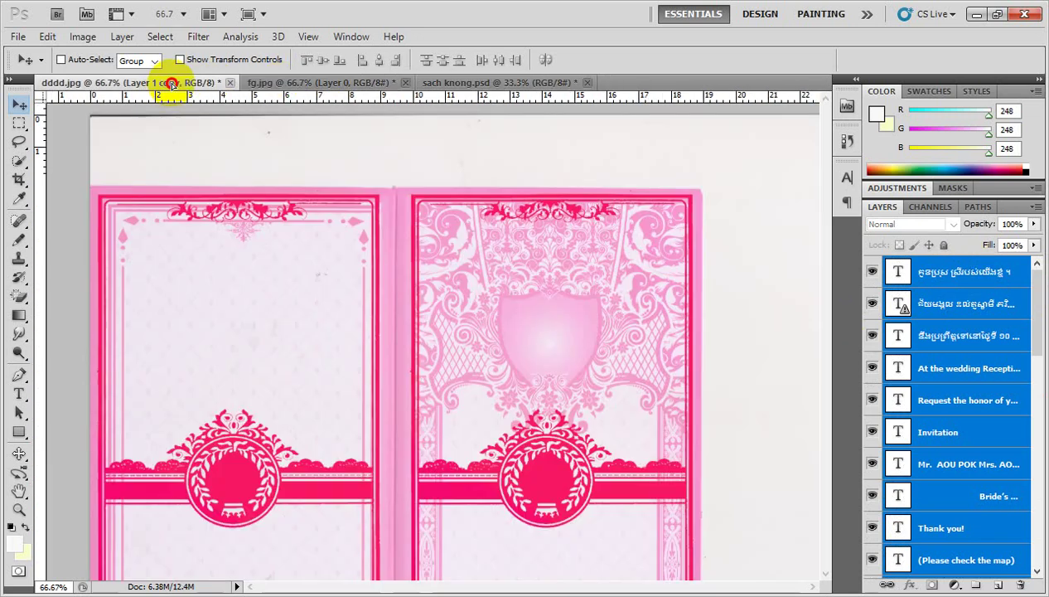
# Step: Drop the gold Khmer and English text layers onto the dddd.jpg pink card
pyautogui.moveTo(282, 86)
pyautogui.mouseDown()
pyautogui.moveTo(168, 85)
pyautogui.moveTo(170, 130)
pyautogui.mouseUp()
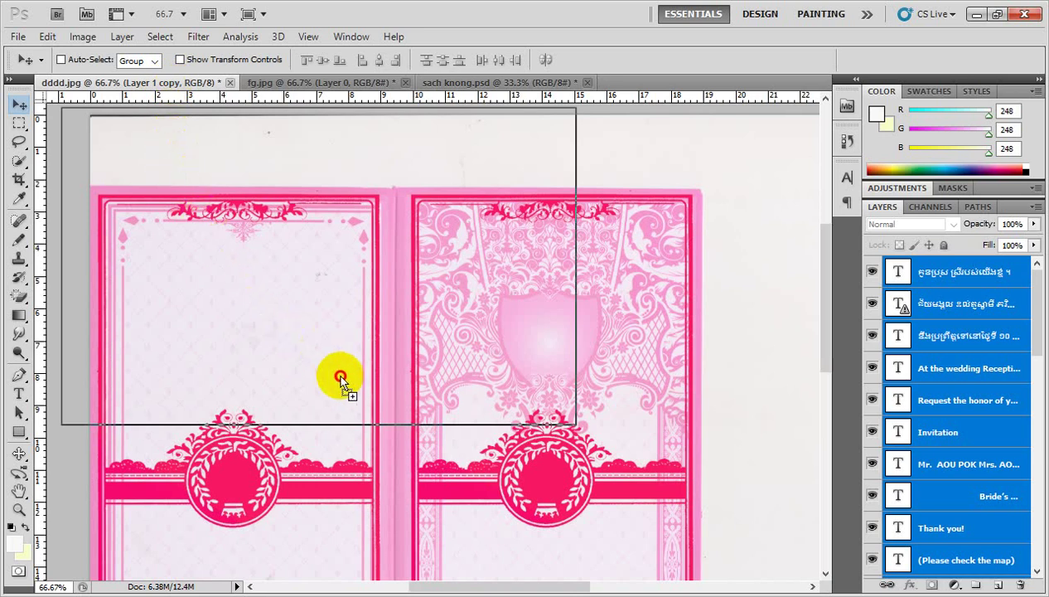
pyautogui.moveTo(225, 246); pyautogui.dragTo(359, 443)
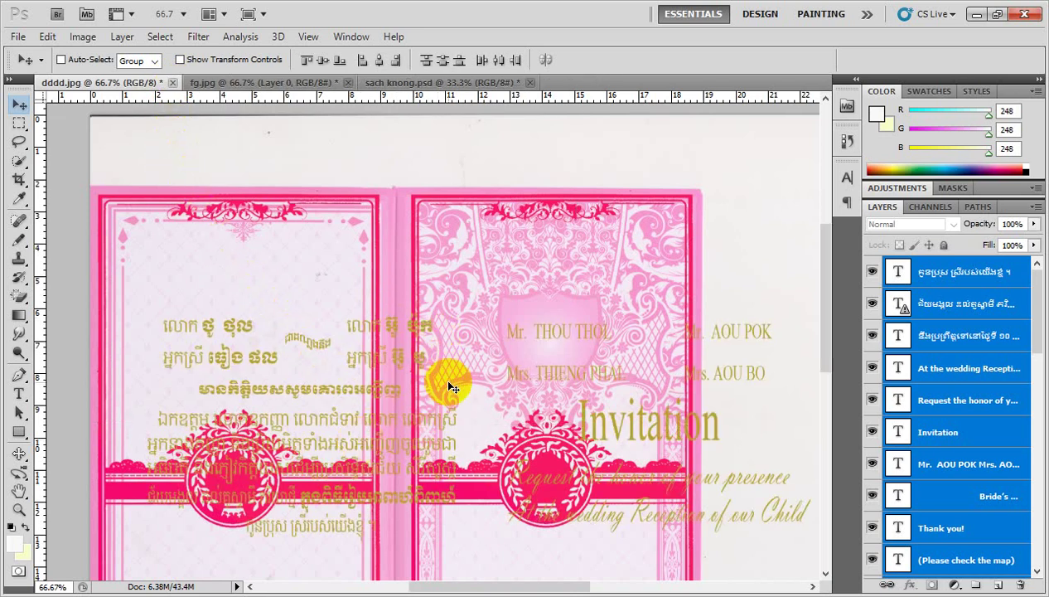
pyautogui.scroll(-3, 511, 422)
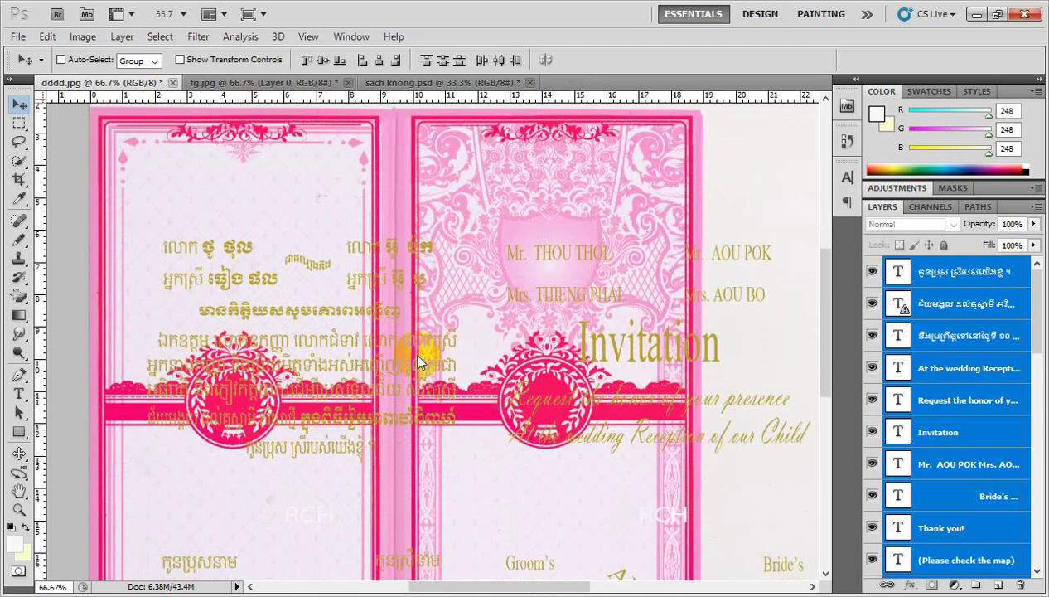
pyautogui.click(417, 351)
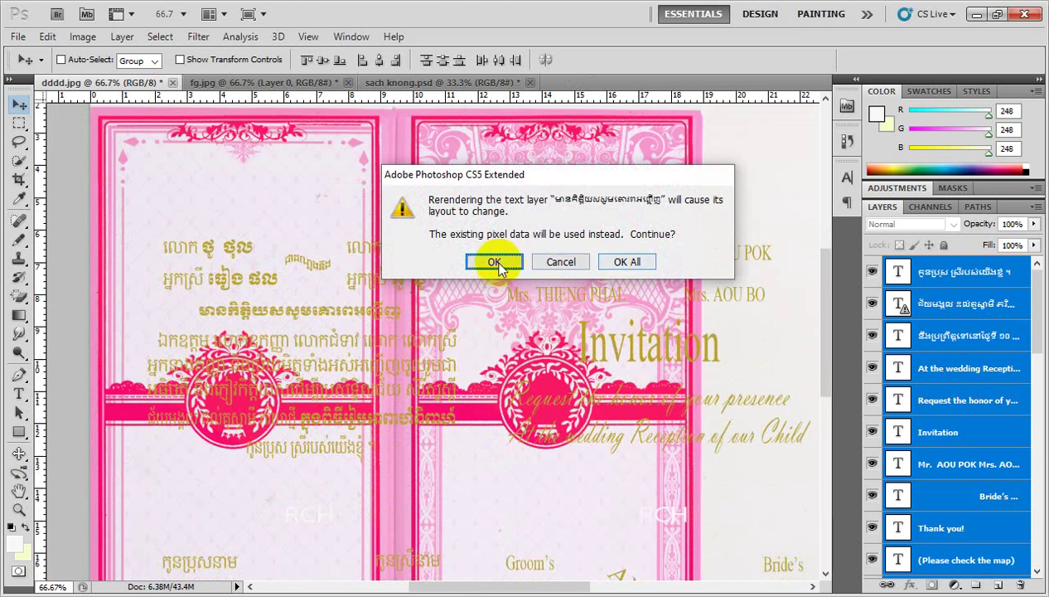
# Step: Accept re-rendering all text layers and move the text block up-left into the panels
pyautogui.click(624, 263)
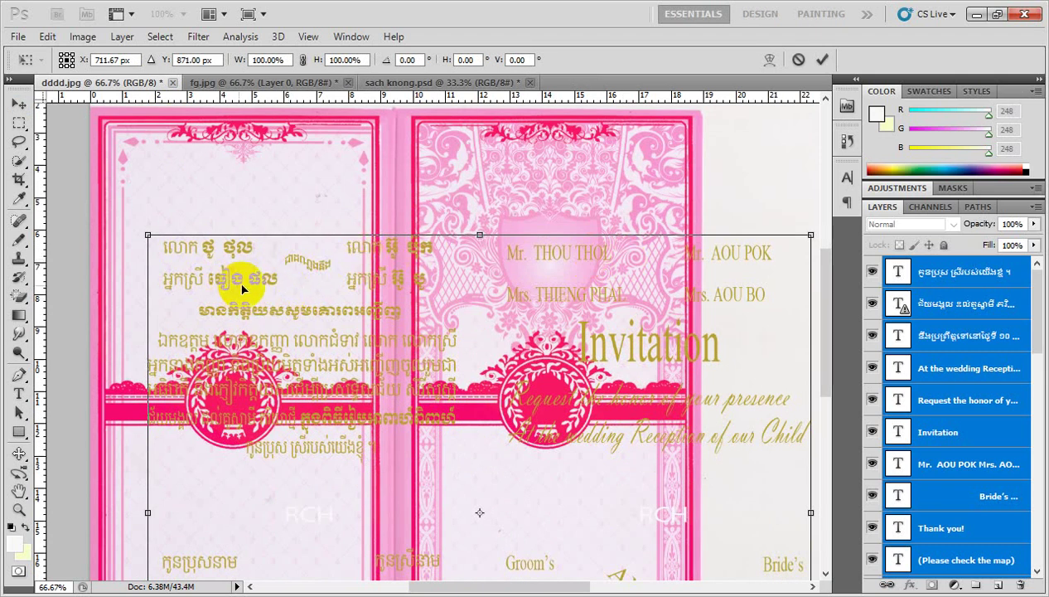
pyautogui.moveTo(196, 286); pyautogui.dragTo(167, 181)
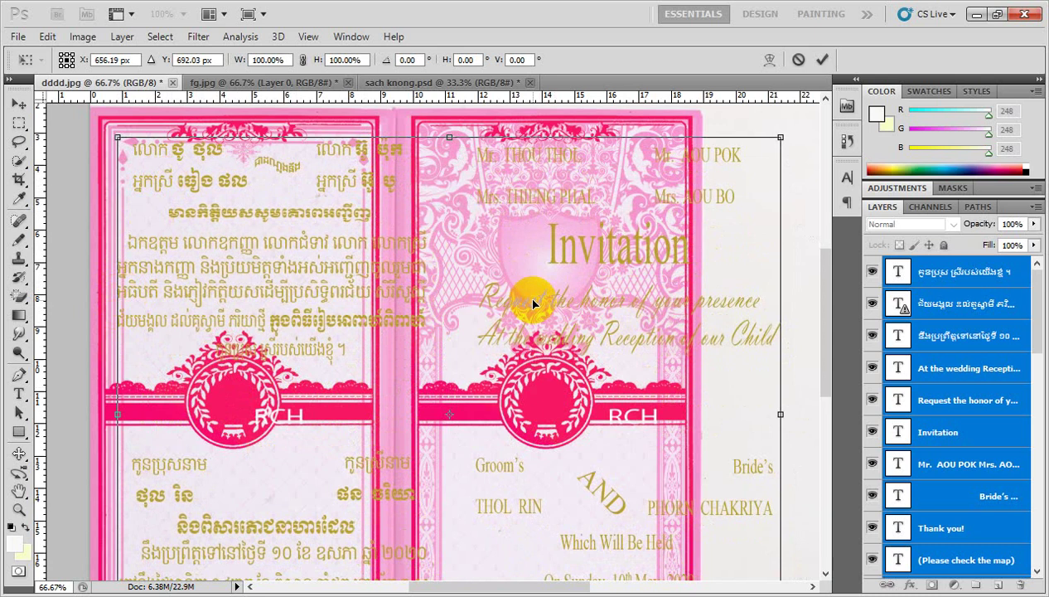
pyautogui.press('Return')
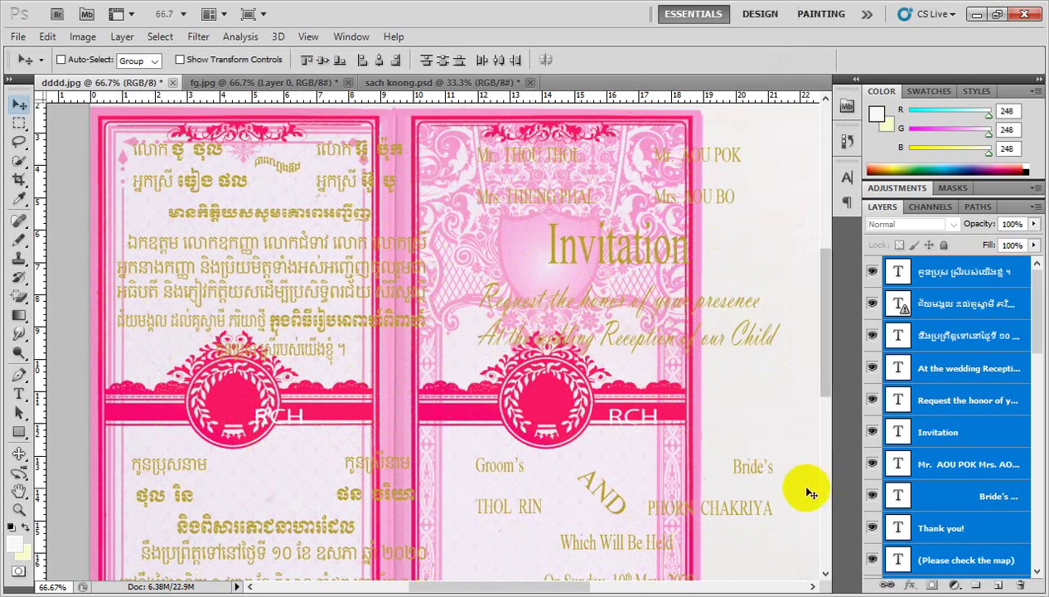
# Step: Check the text against the pink background and nudge it a few pixels to sit evenly
pyautogui.scroll(-3, 964, 459)
pyautogui.scroll(-3, 964, 464)
pyautogui.scroll(-3, 966, 476)
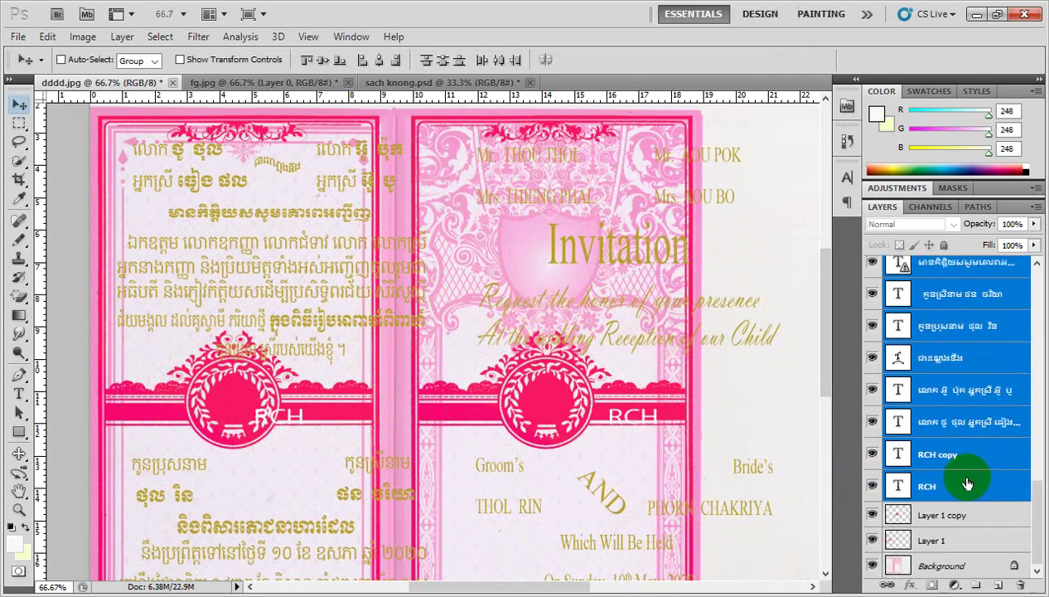
pyautogui.click(871, 565)
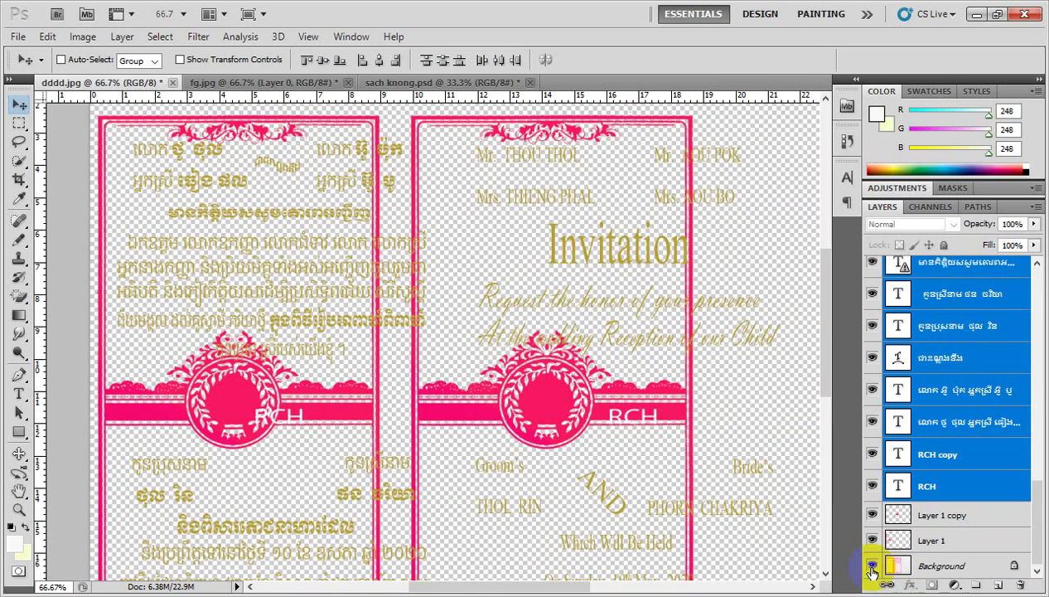
pyautogui.click(872, 567)
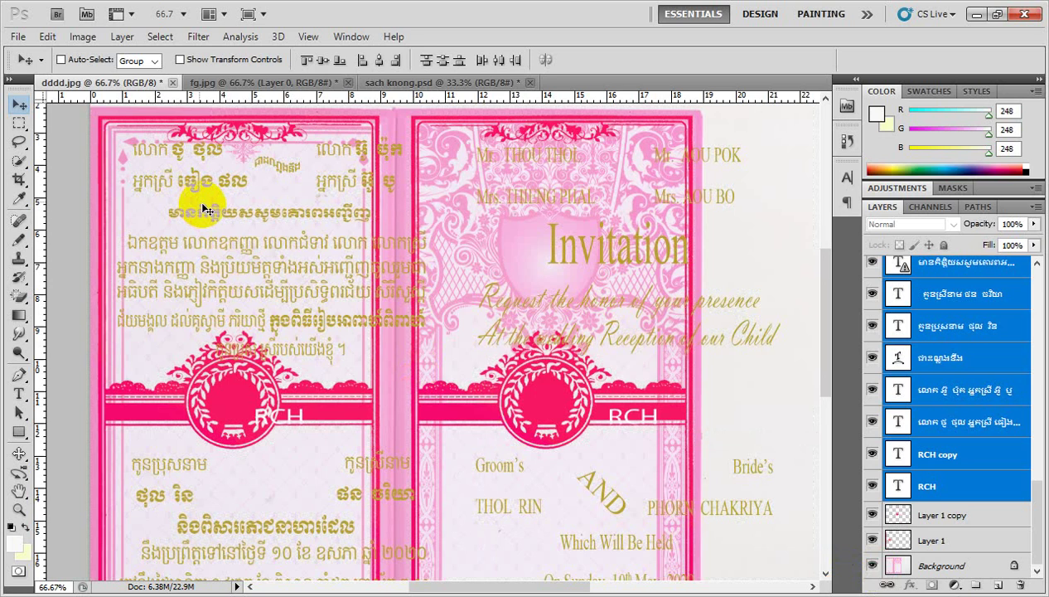
pyautogui.moveTo(214, 246)
pyautogui.mouseDown()
pyautogui.moveTo(212, 258)
pyautogui.moveTo(212, 246)
pyautogui.mouseUp()
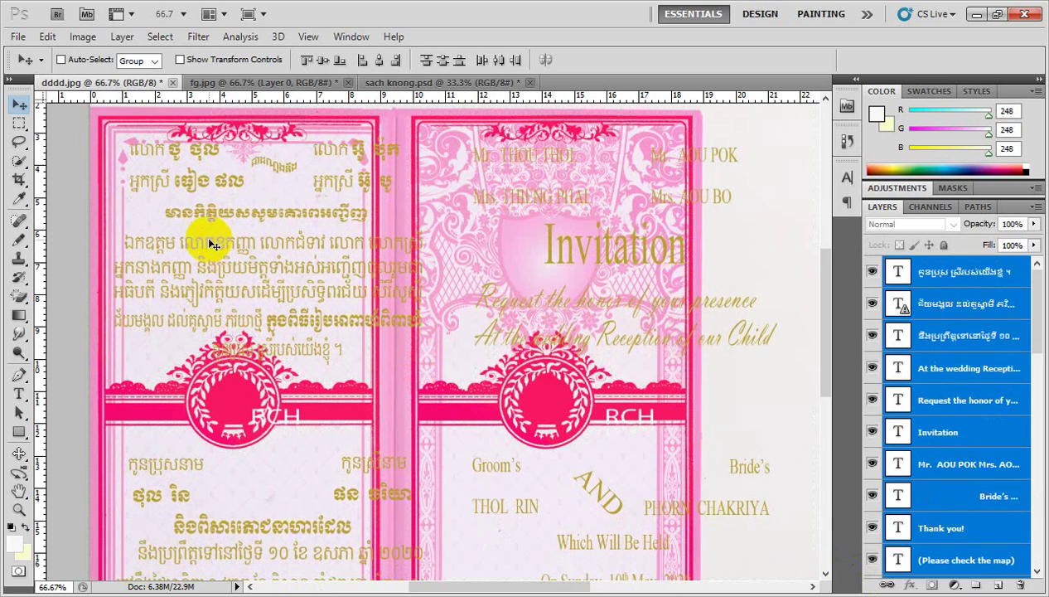
pyautogui.moveTo(213, 244); pyautogui.dragTo(210, 242)
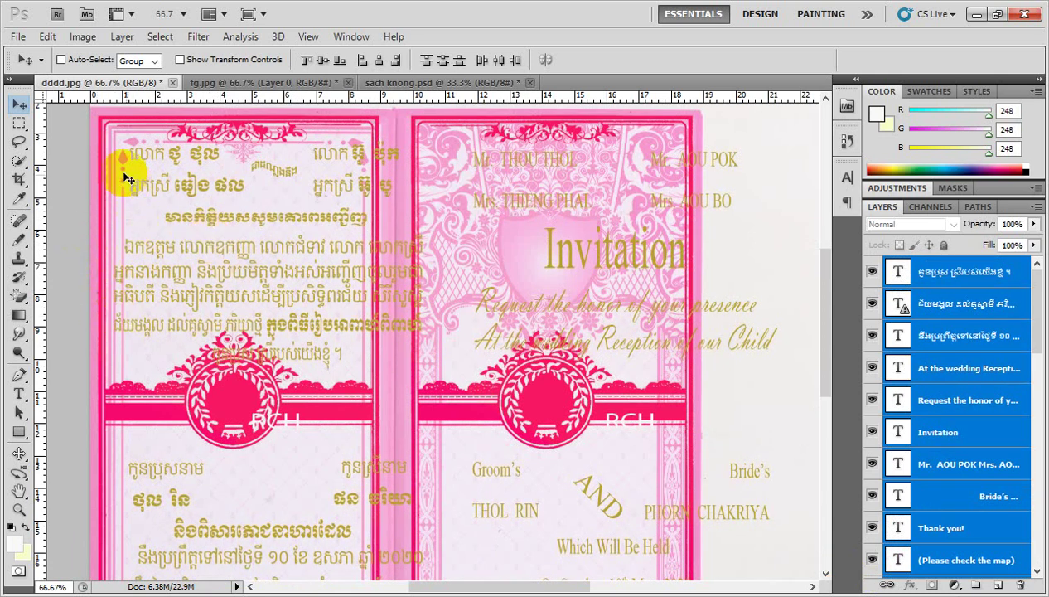
pyautogui.scroll(-3, 149, 420)
pyautogui.scroll(2, 150, 420)
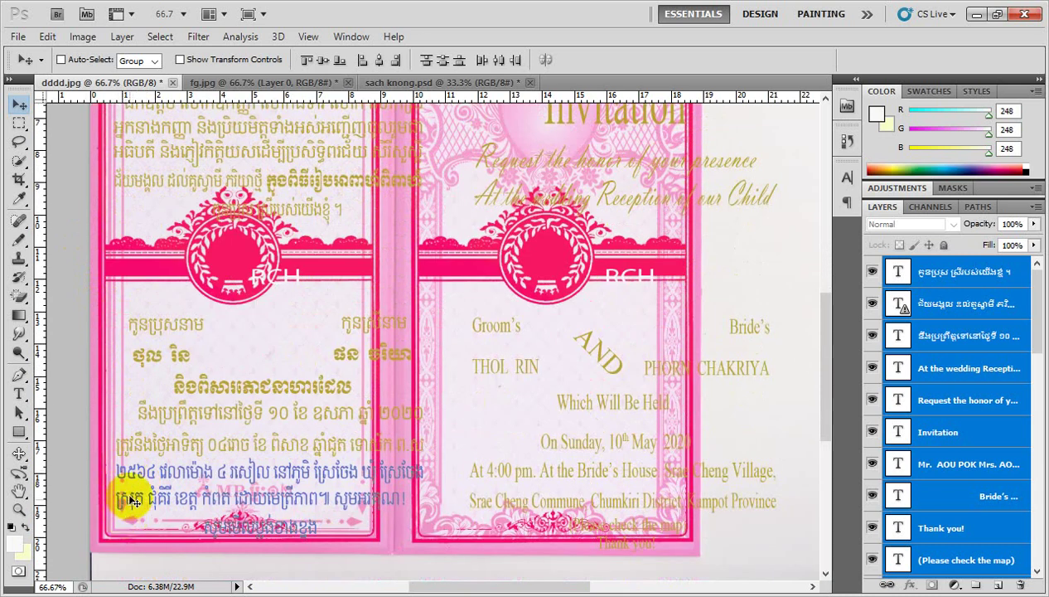
# Step: Squeeze all the gold invitation text horizontally to 80.72% width with Free Transform
pyautogui.scroll(1, 276, 461)
pyautogui.scroll(1, 278, 466)
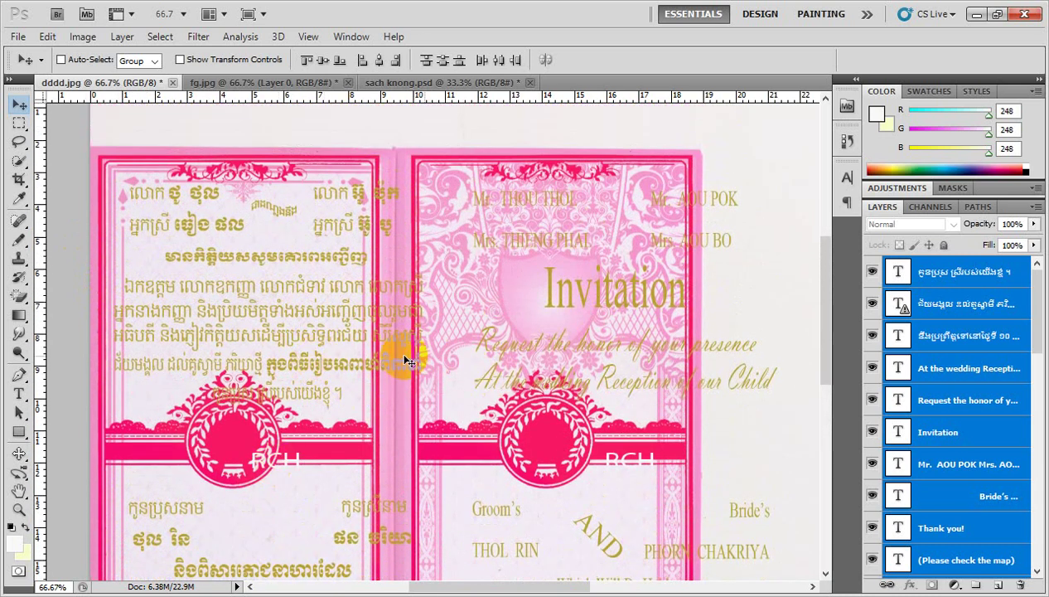
pyautogui.hotkey('ctrl', 't')
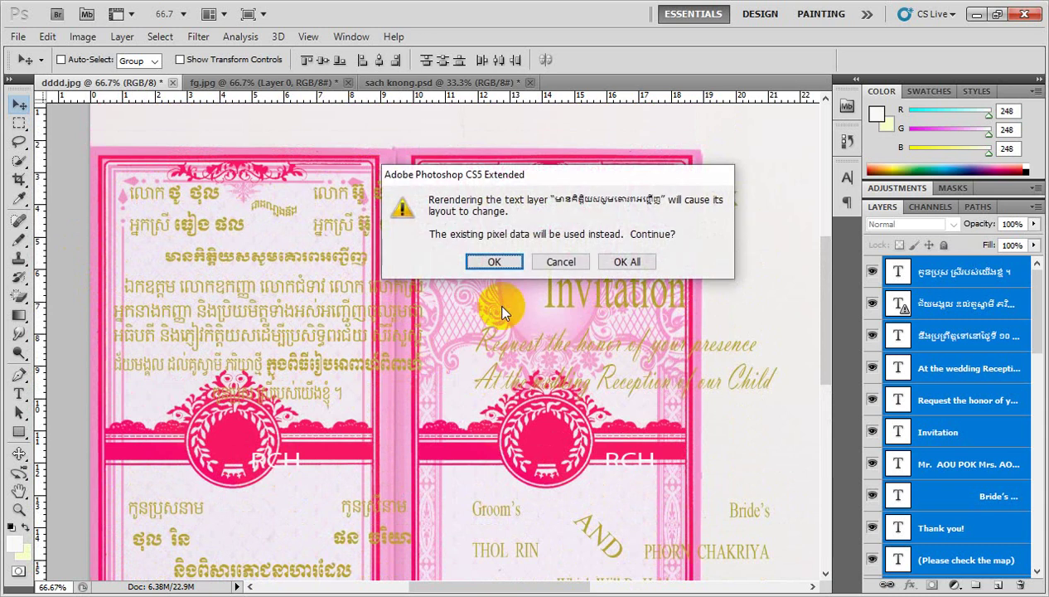
pyautogui.click(623, 260)
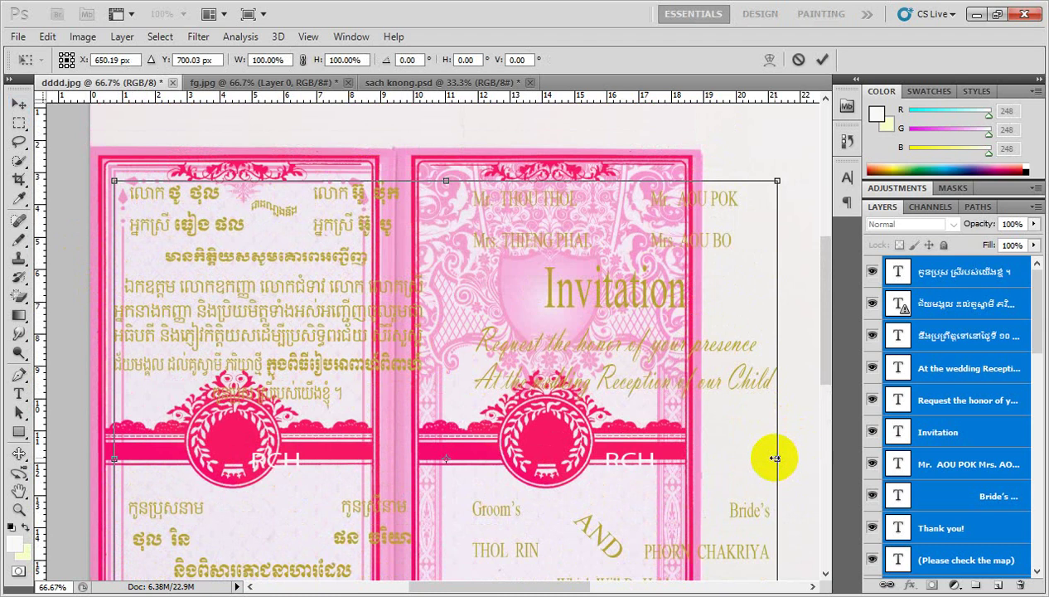
pyautogui.moveTo(774, 458)
pyautogui.mouseDown()
pyautogui.moveTo(693, 464)
pyautogui.moveTo(675, 448)
pyautogui.mouseUp()
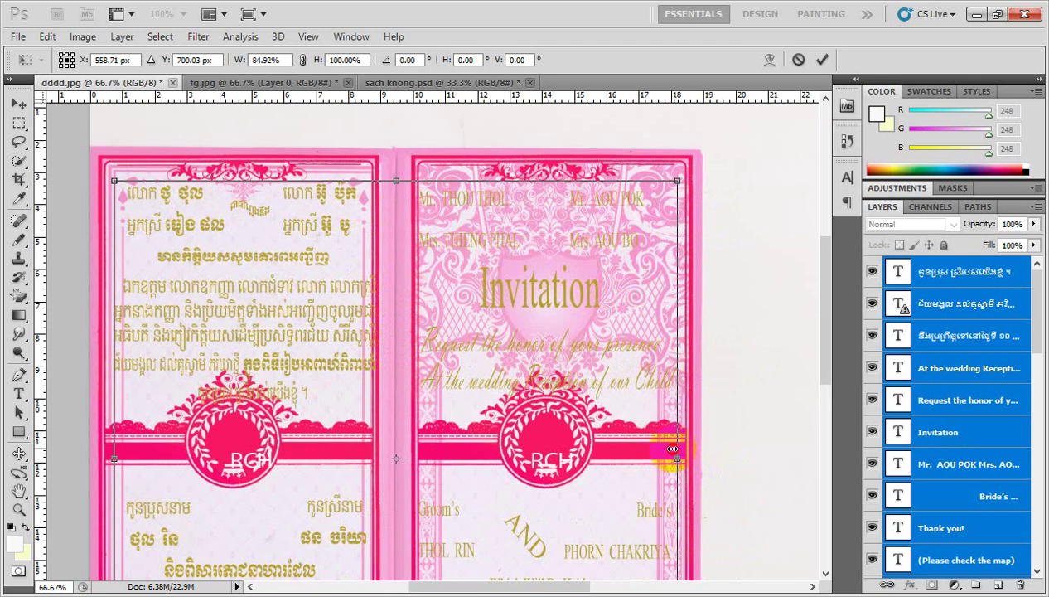
pyautogui.moveTo(675, 448); pyautogui.dragTo(666, 456)
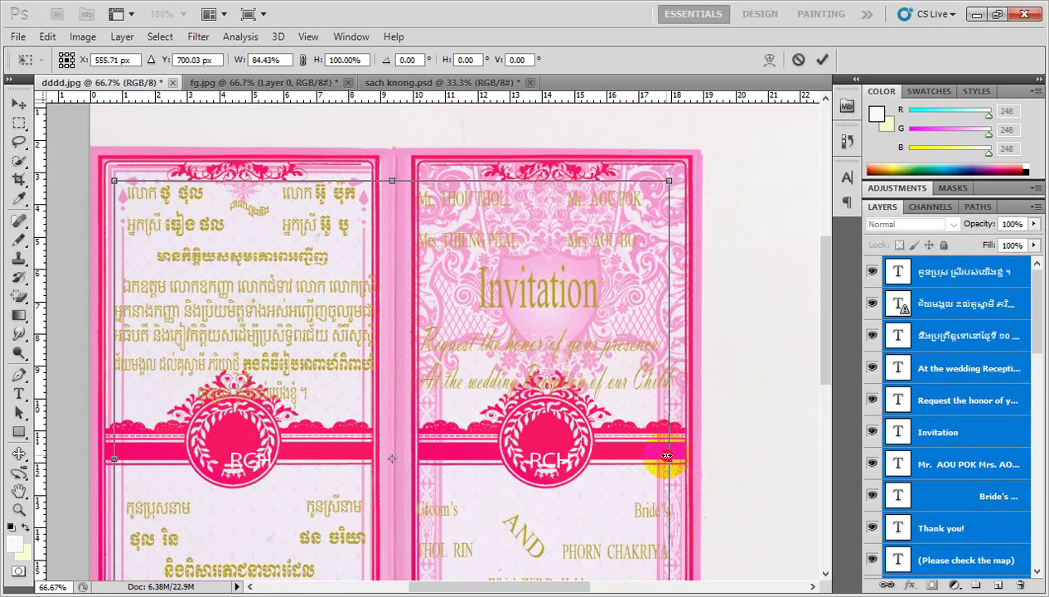
pyautogui.moveTo(666, 455); pyautogui.dragTo(646, 477)
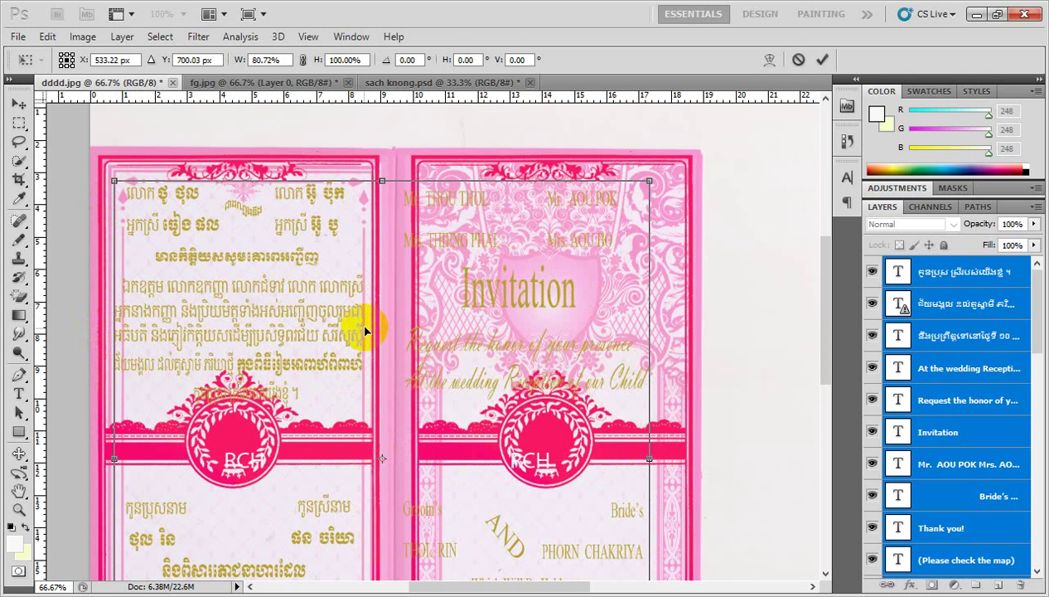
# Step: Reduce the text block's height to 93.65% from the bottom handle and commit the transform
pyautogui.scroll(-2, 348, 348)
pyautogui.scroll(-2, 282, 377)
pyautogui.scroll(-1, 282, 372)
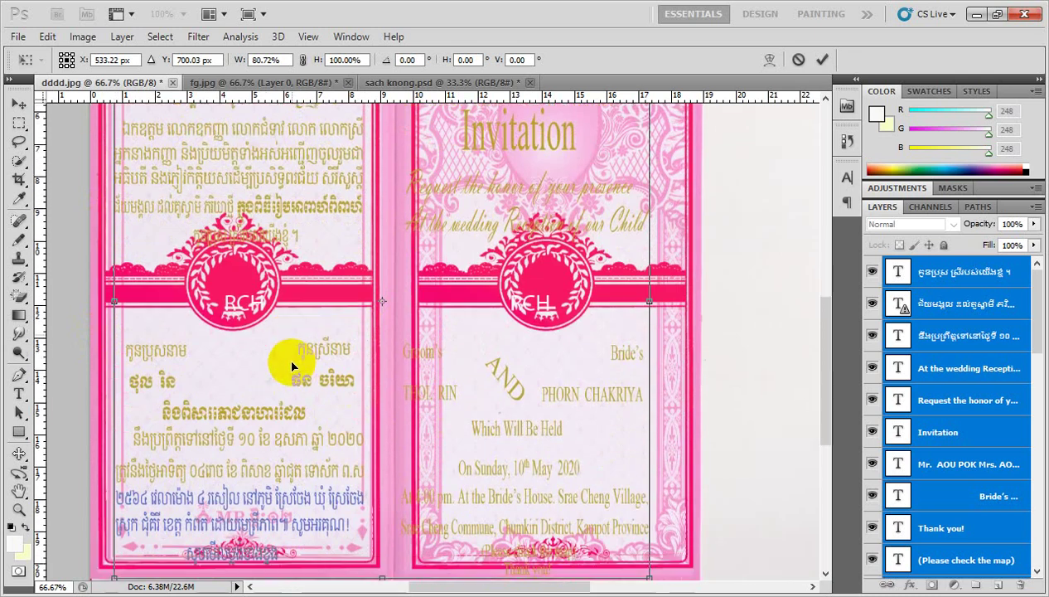
pyautogui.scroll(-1, 290, 364)
pyautogui.scroll(-1, 286, 363)
pyautogui.scroll(-1, 286, 365)
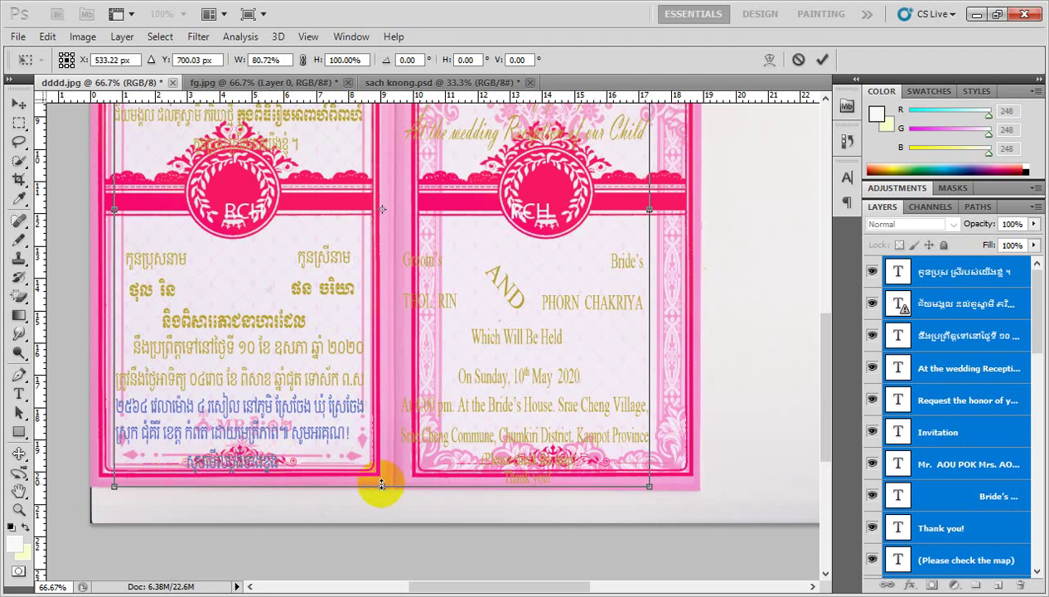
pyautogui.moveTo(381, 485); pyautogui.dragTo(381, 449)
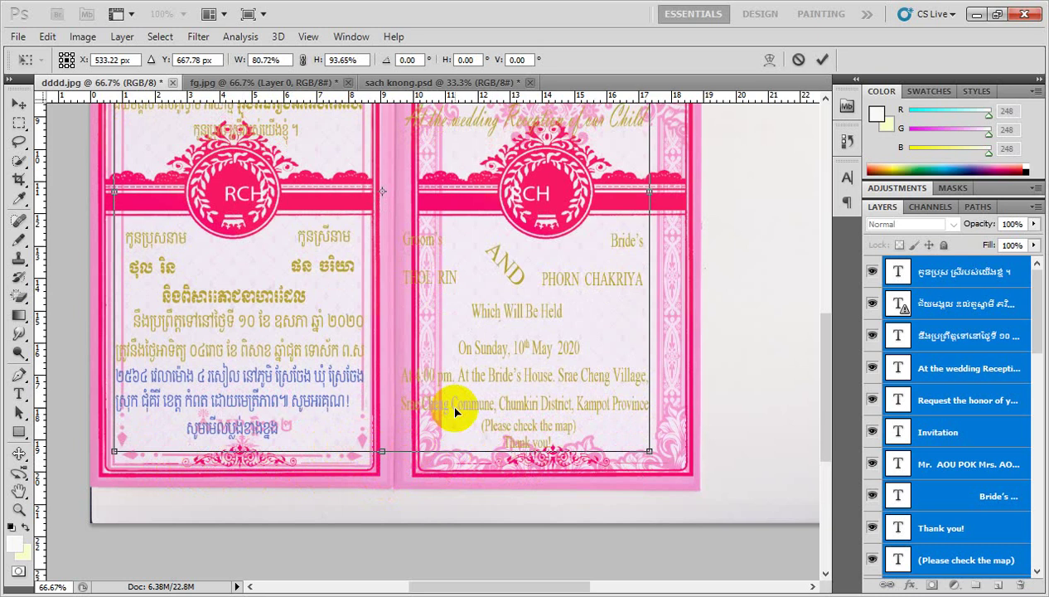
pyautogui.scroll(2, 444, 414)
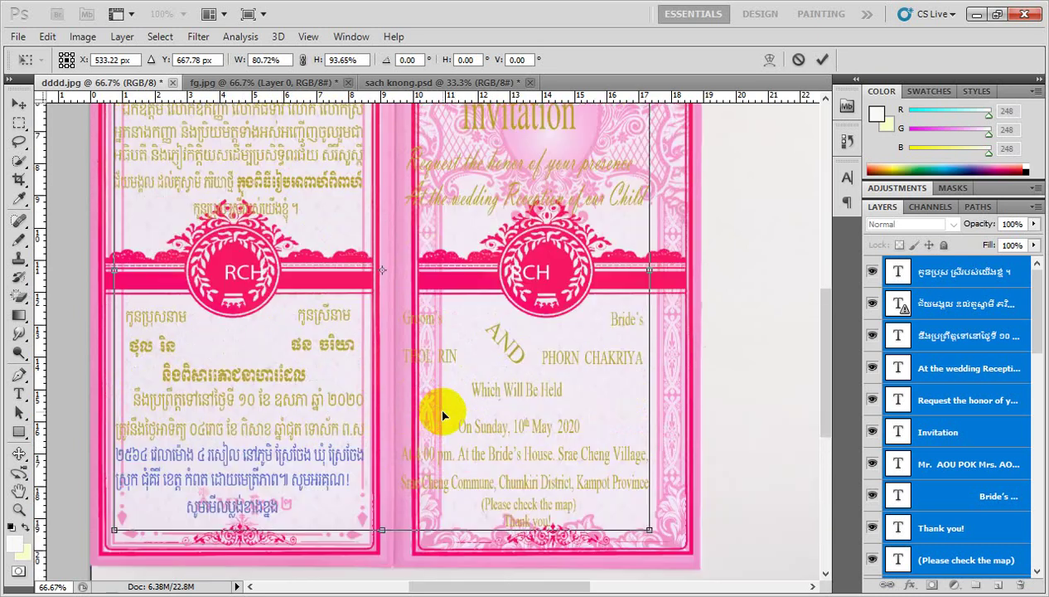
pyautogui.scroll(-2, 362, 419)
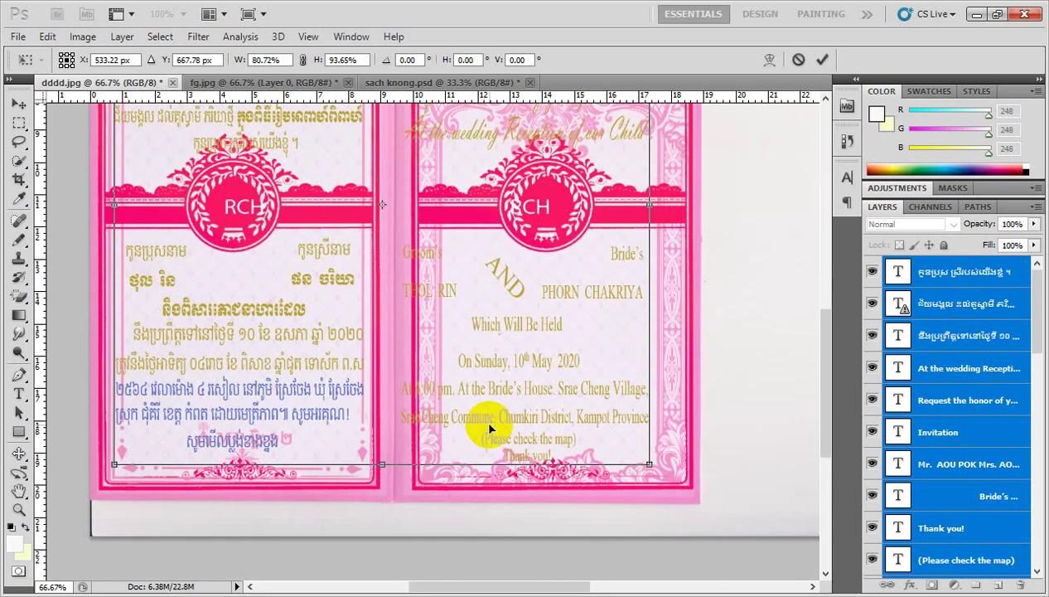
pyautogui.press('Return')
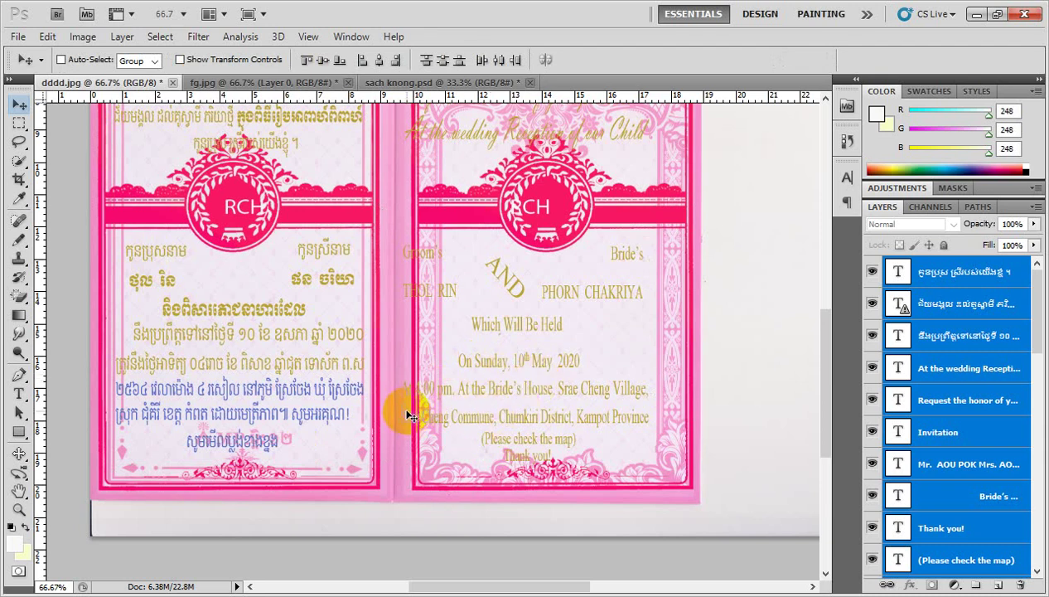
# Step: Deselect all layers, then select the layers making up the right panel
pyautogui.click(651, 515)
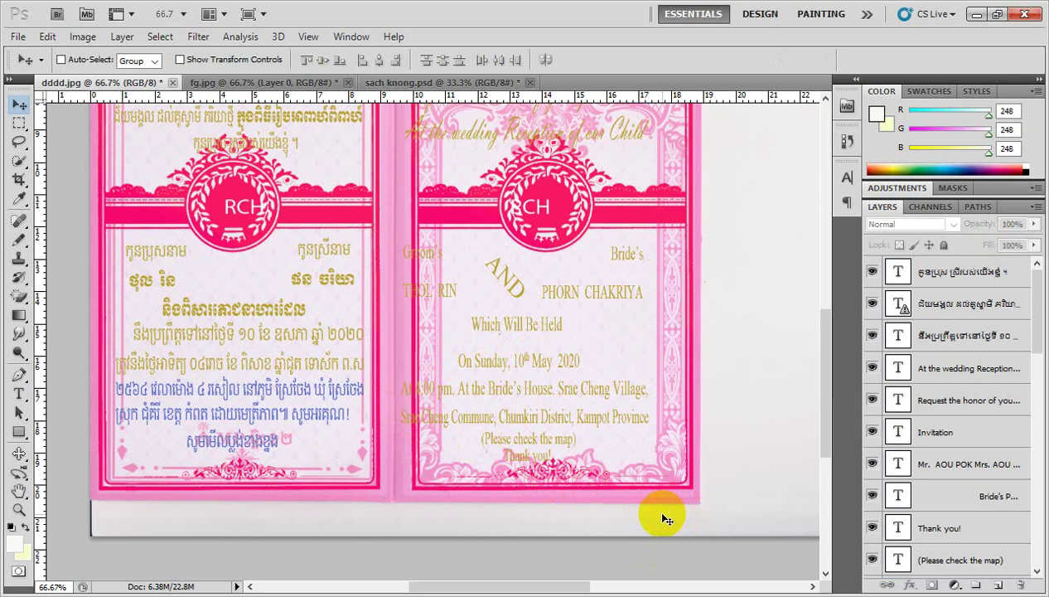
pyautogui.moveTo(663, 515)
pyautogui.mouseDown()
pyautogui.moveTo(517, 478)
pyautogui.moveTo(404, 359)
pyautogui.moveTo(400, 95)
pyautogui.mouseUp()
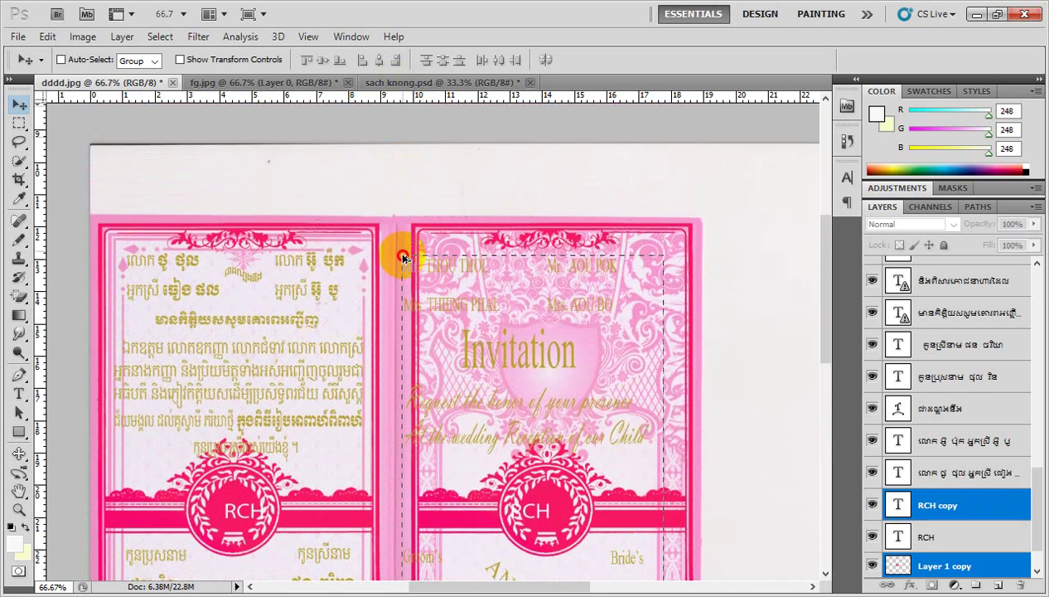
pyautogui.moveTo(400, 96); pyautogui.dragTo(406, 261)
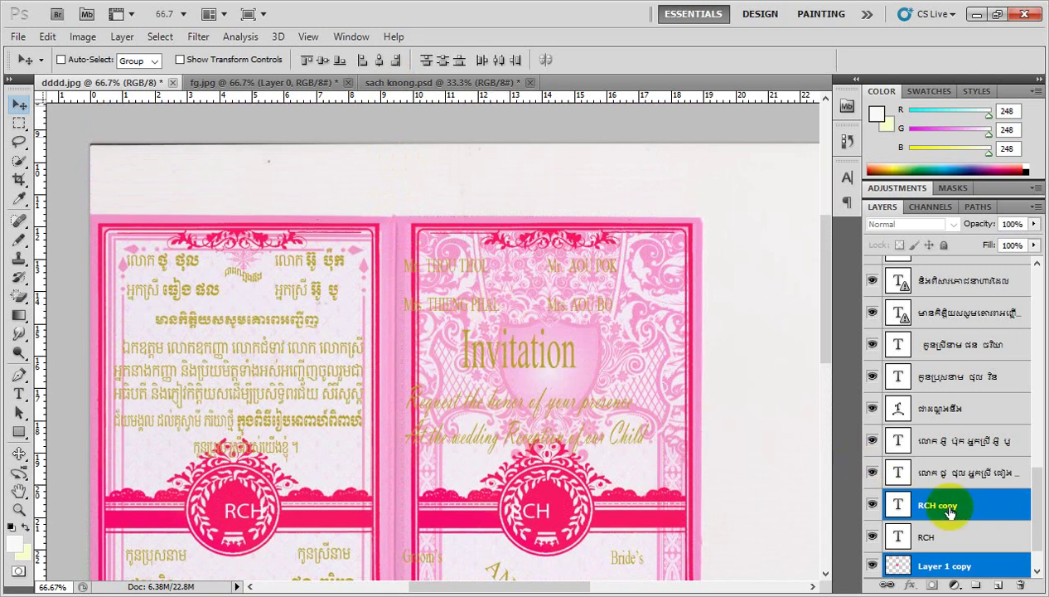
pyautogui.scroll(-2, 968, 479)
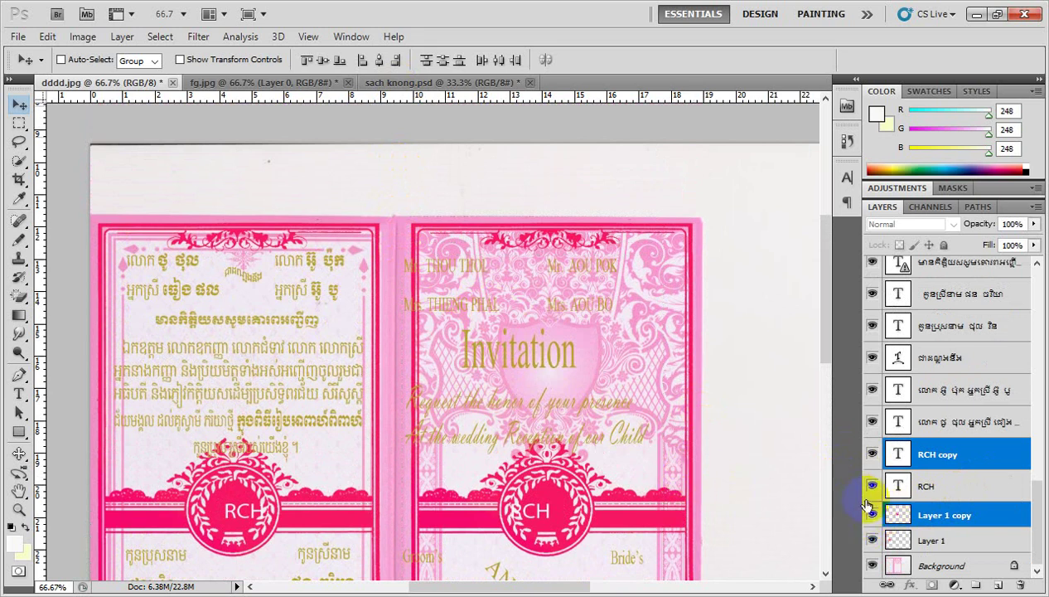
# Step: Compare the card with Layer 1 copy hidden and shown, then leave only RCH copy selected
pyautogui.click(873, 515)
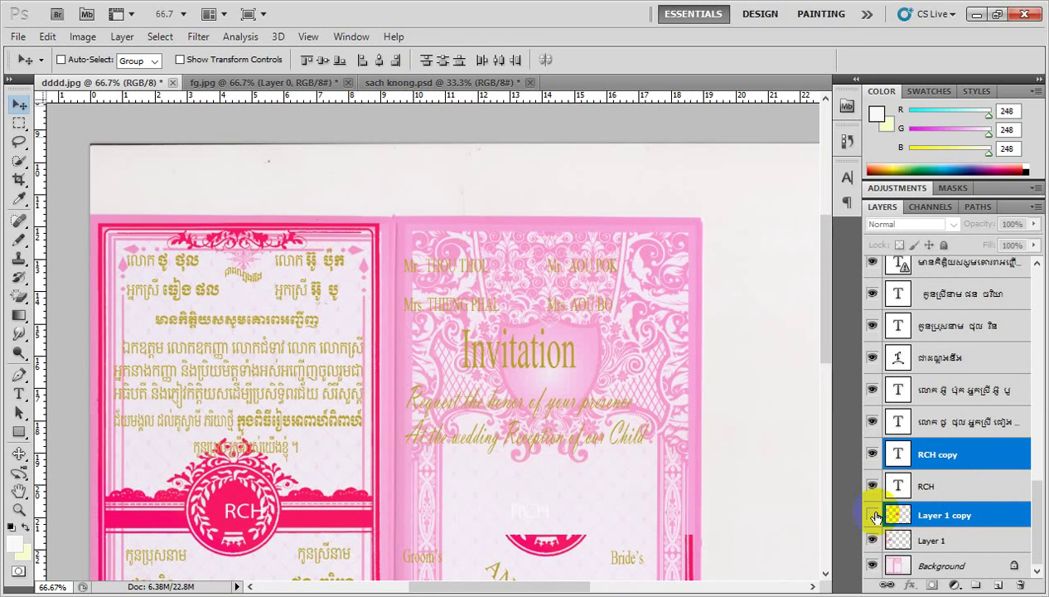
pyautogui.click(872, 515)
pyautogui.click(872, 514)
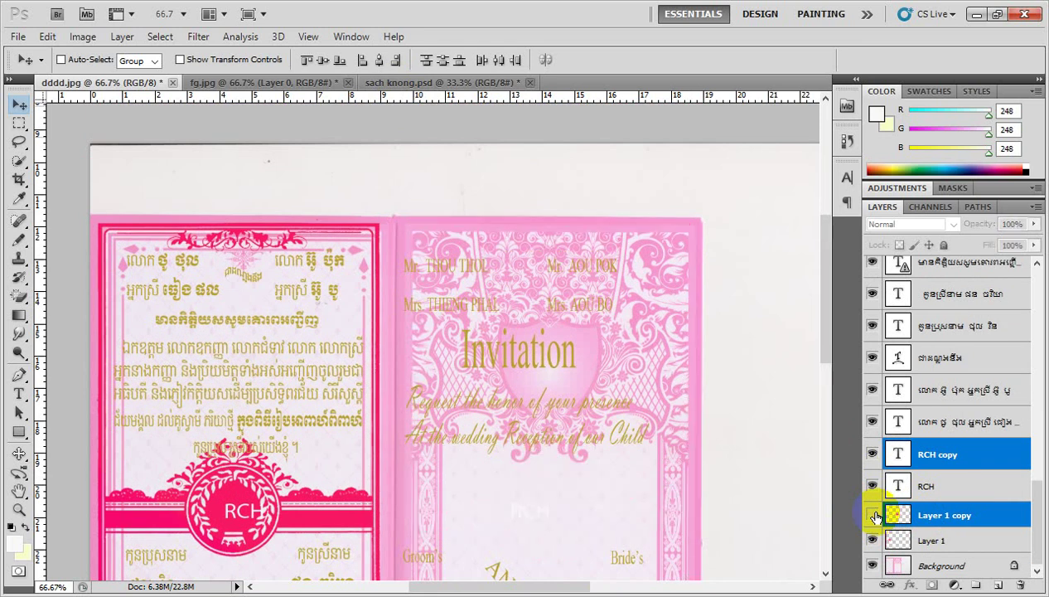
pyautogui.click(873, 515)
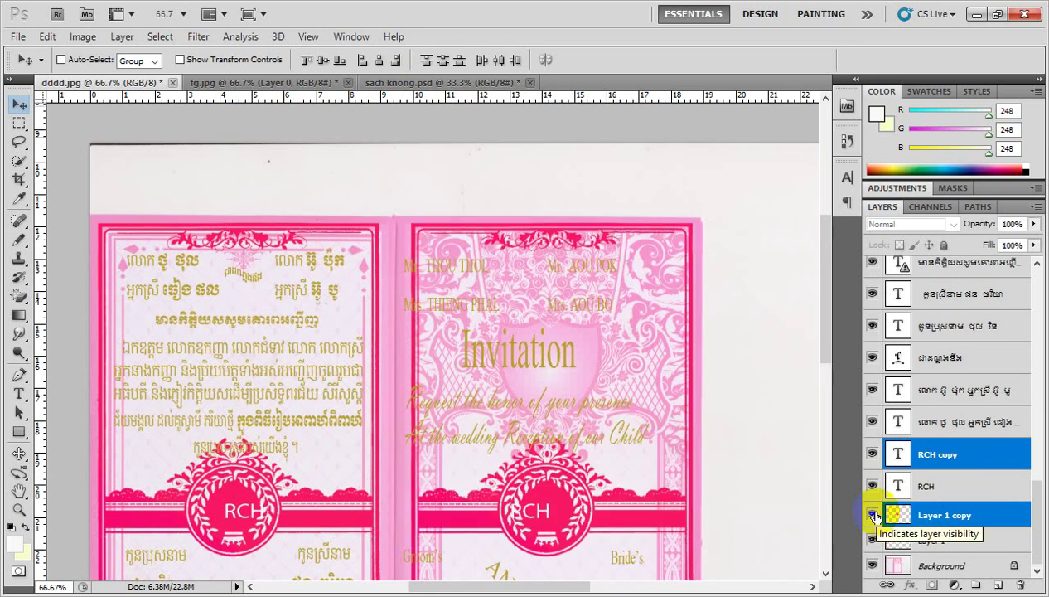
pyautogui.keyDown('ctrl'); pyautogui.click(949, 518); pyautogui.keyUp('ctrl')
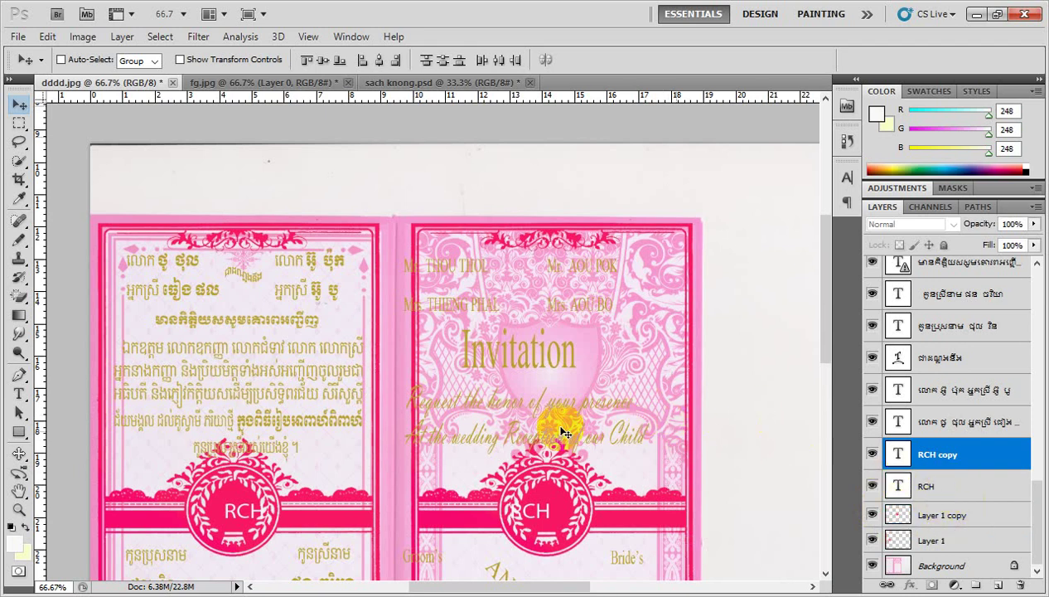
# Step: Free-transform the RCH copy text layer and nudge it right to X 844.05 px
pyautogui.hotkey('ctrl', 't')
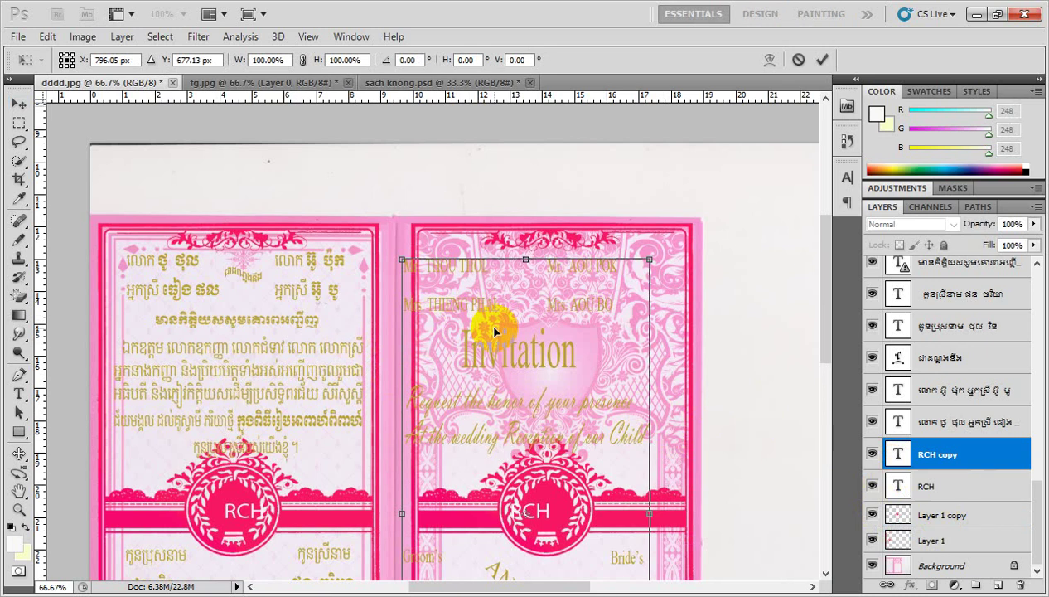
pyautogui.press('Right')
pyautogui.press('Right')
pyautogui.press('Right')
pyautogui.press('Right')
pyautogui.press('Right')
pyautogui.press('Right')
pyautogui.press('Right')
pyautogui.press('Right')
pyautogui.press('Right')
pyautogui.press('Right')
pyautogui.press('Right')
pyautogui.press('Right')
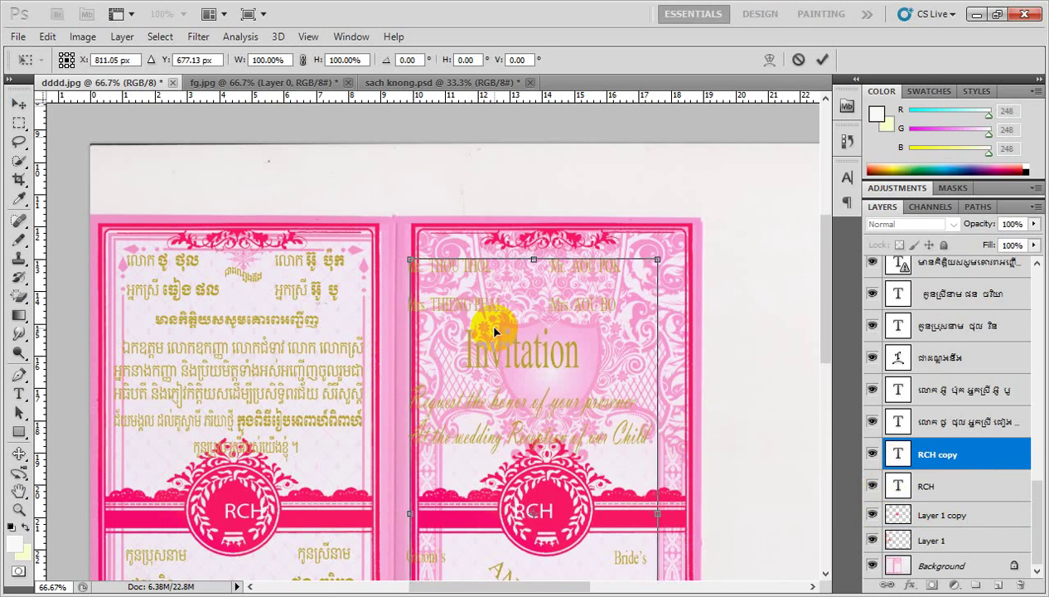
pyautogui.press('Right')
pyautogui.press('Right')
pyautogui.press('Right')
pyautogui.press('Right')
pyautogui.press('Right')
pyautogui.press('Right')
pyautogui.press('Right')
pyautogui.press('Right')
pyautogui.press('Right')
pyautogui.press('Right')
pyautogui.press('Right')
pyautogui.press('Right')
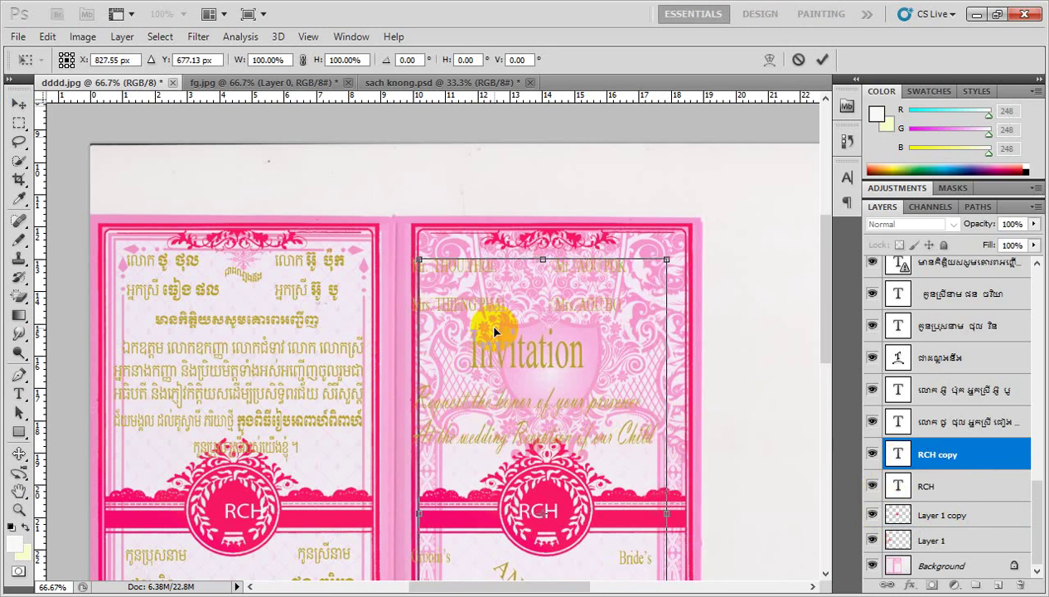
pyautogui.press('Right')
pyautogui.press('Right')
pyautogui.press('Right')
pyautogui.press('Right')
pyautogui.press('Right')
pyautogui.press('Right')
pyautogui.press('Right')
pyautogui.press('Right')
pyautogui.press('Right')
pyautogui.press('Right')
pyautogui.press('Right')
pyautogui.press('Right')
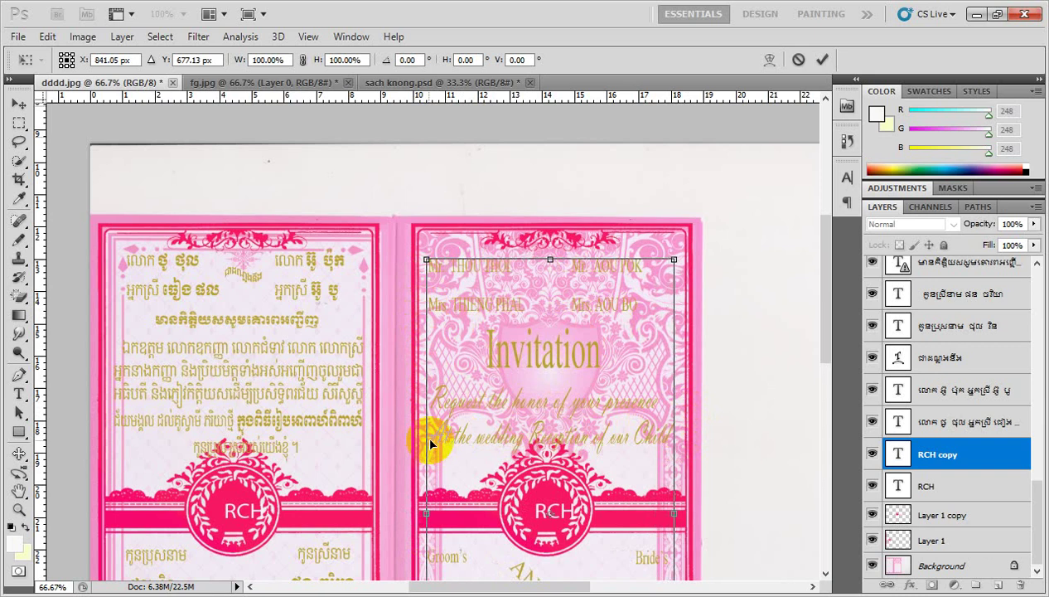
pyautogui.press('Right')
pyautogui.press('Right')
pyautogui.press('Right')
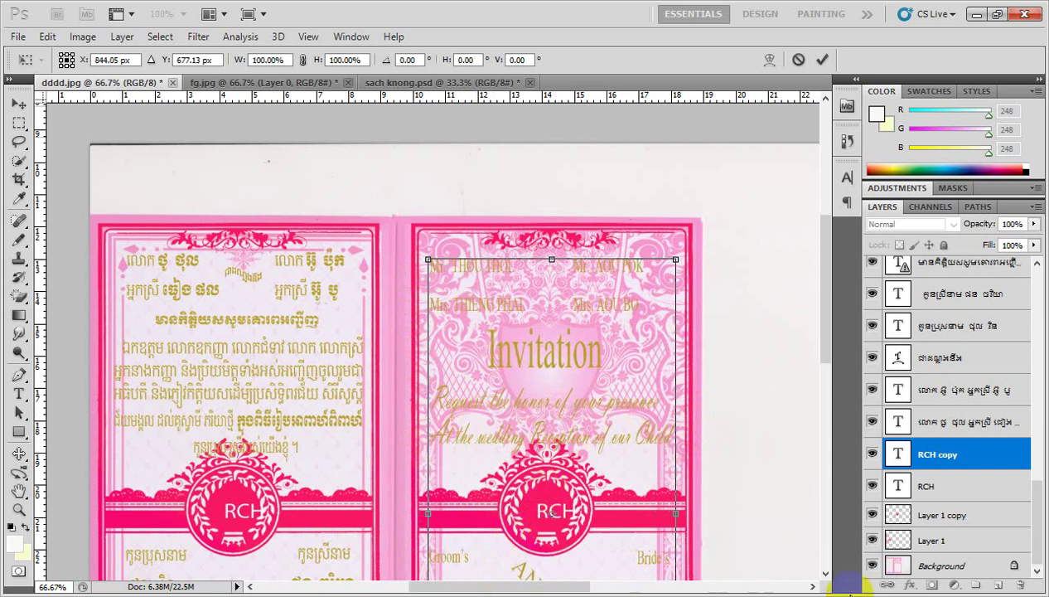
pyautogui.click(827, 593)
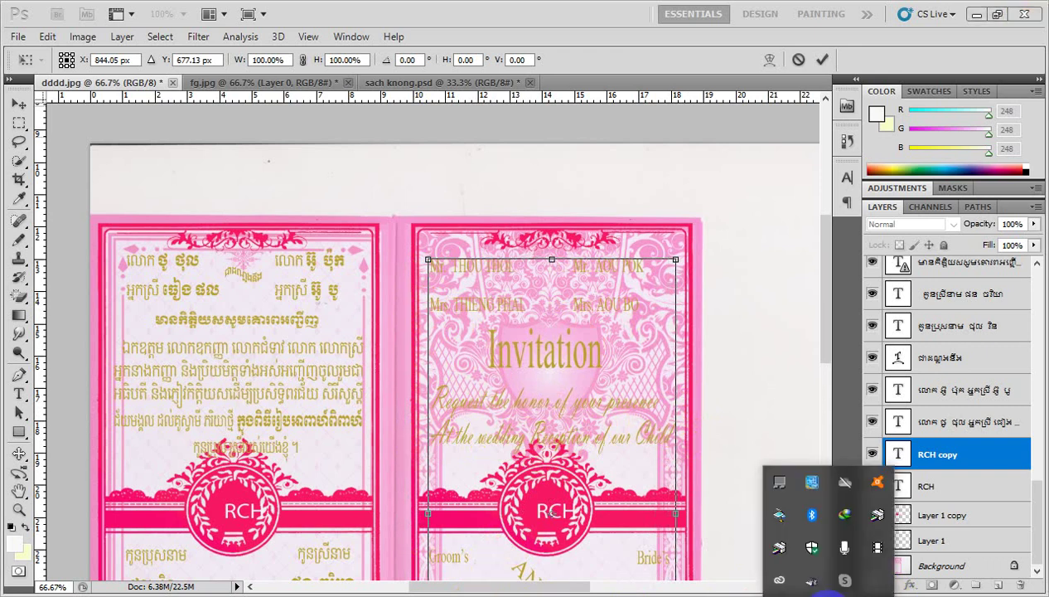